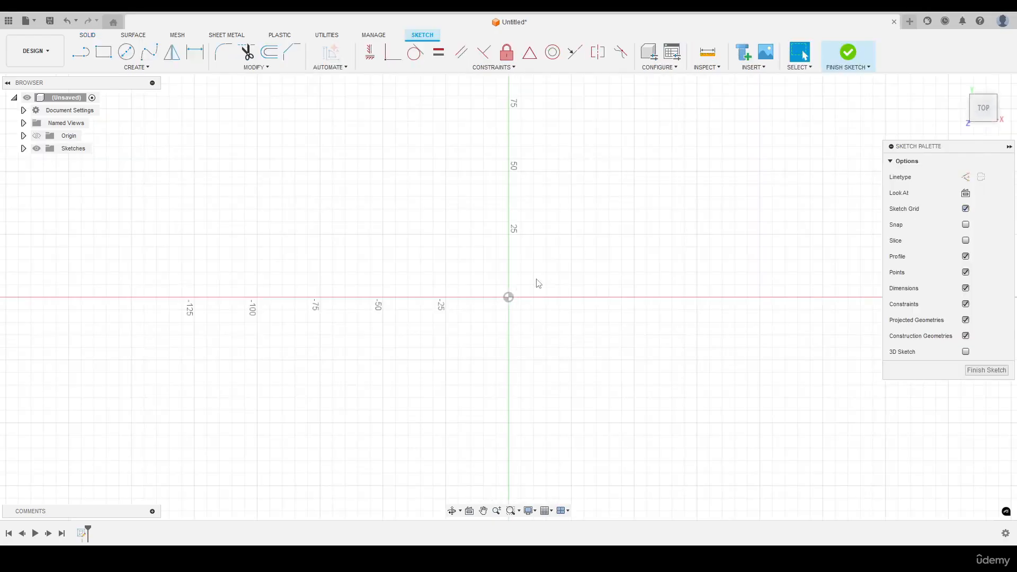
Step: Sketch a rectangle 80 mm wide and 40 mm high with its lower-left corner at the origin
click(104, 53)
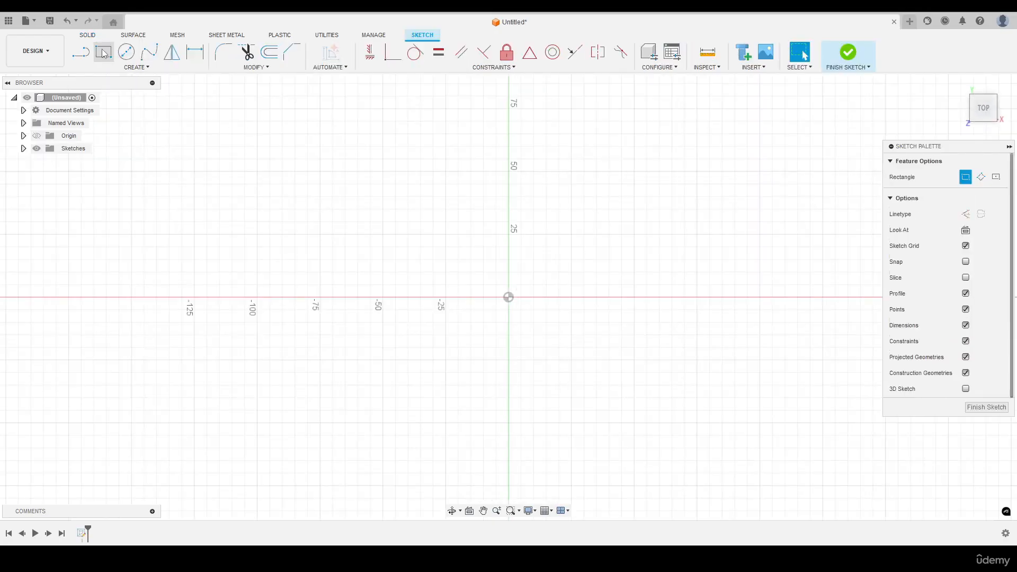
click(509, 297)
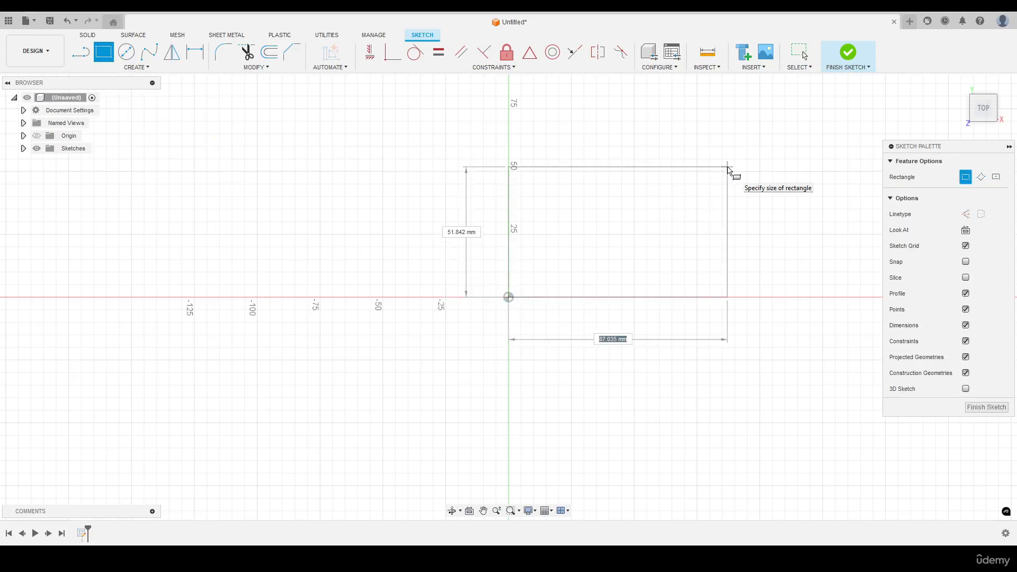
text(80)
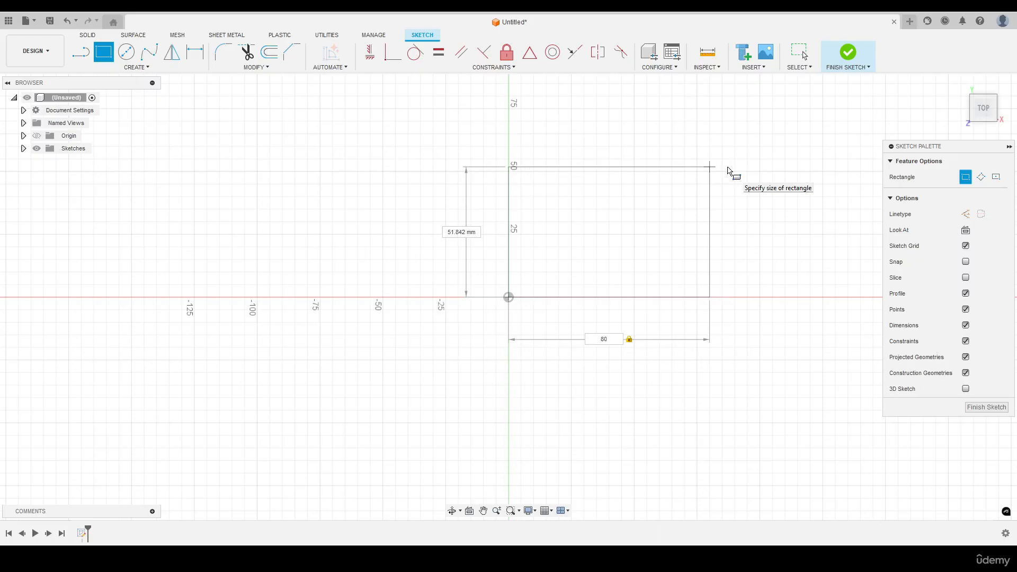
key(Tab)
text(40)
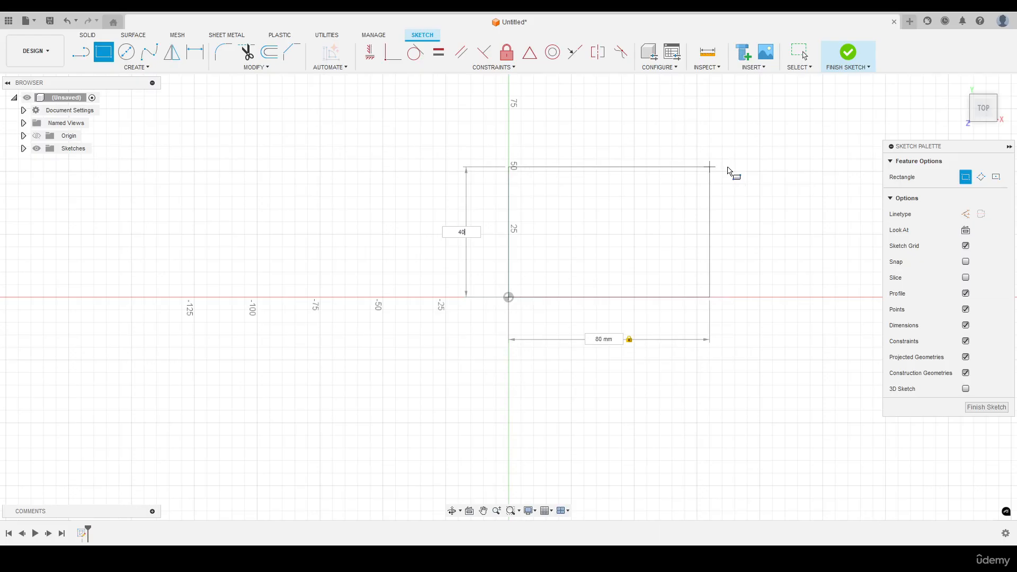
key(Tab)
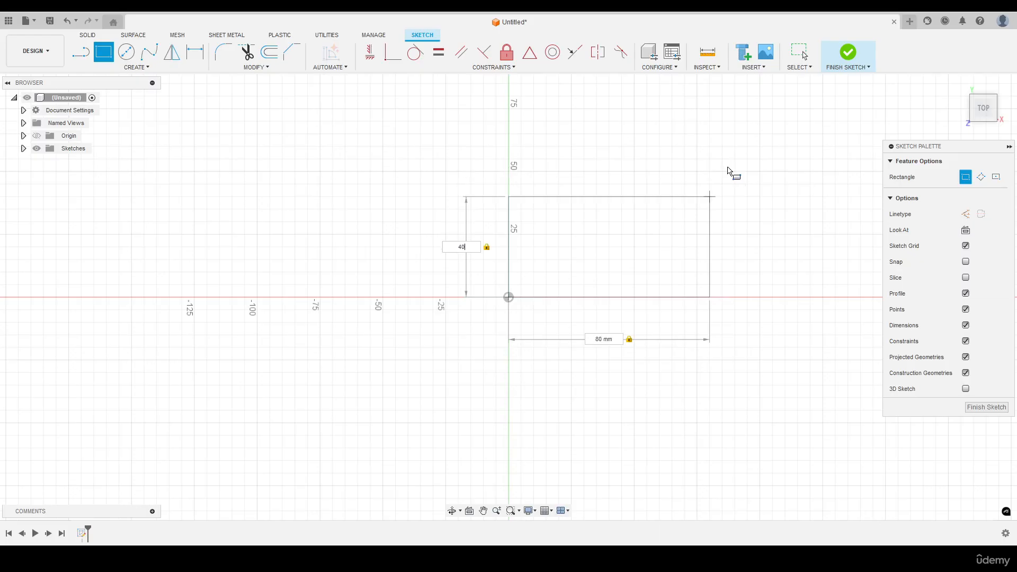
key(Return)
Step: Draw a vertical and a horizontal construction line joining the midpoints of the rectangle's opposite edges, and turn construction linetype back off
middle_drag(730, 172, 671, 185)
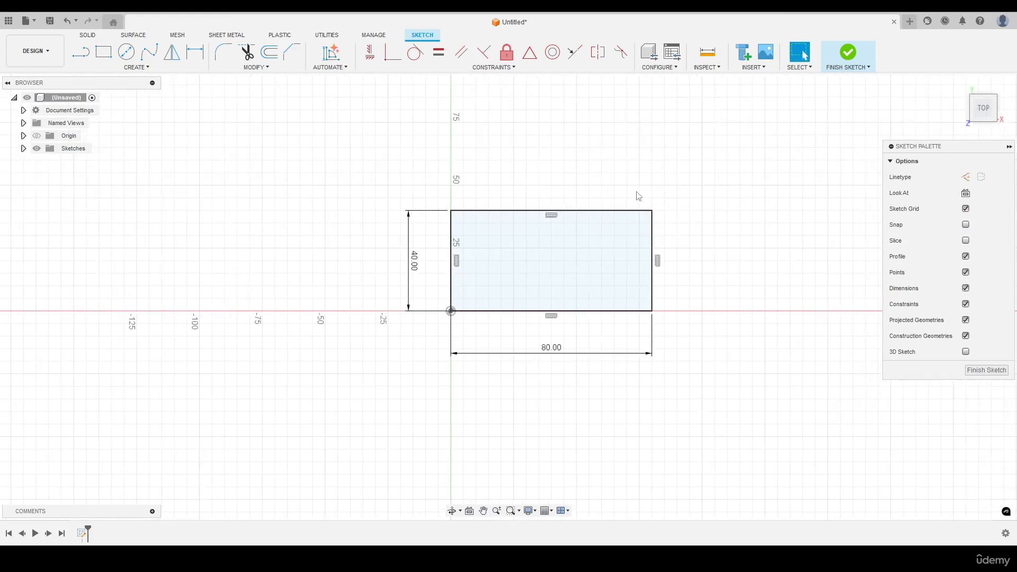
scroll(573, 239, up, 2)
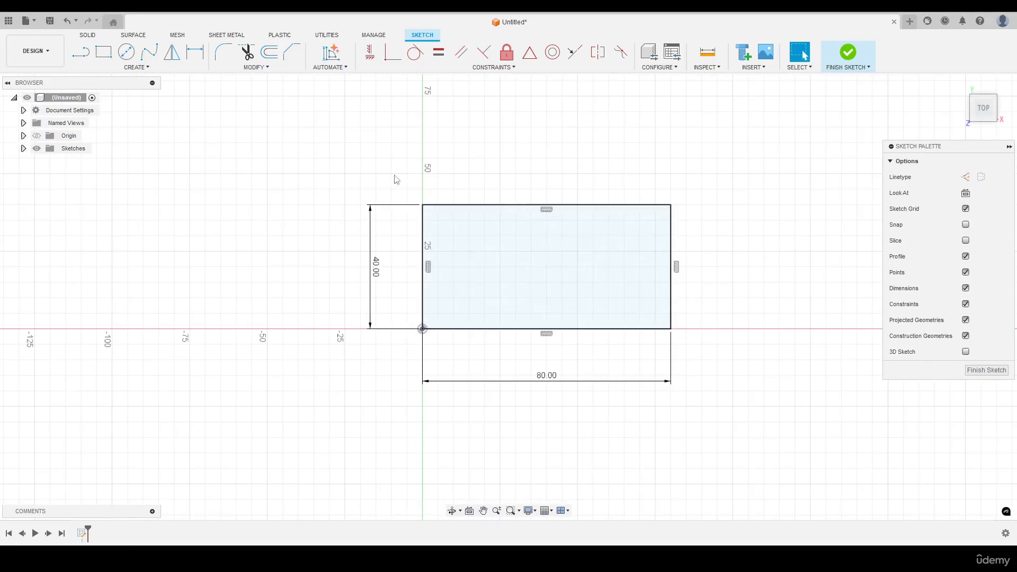
key(l)
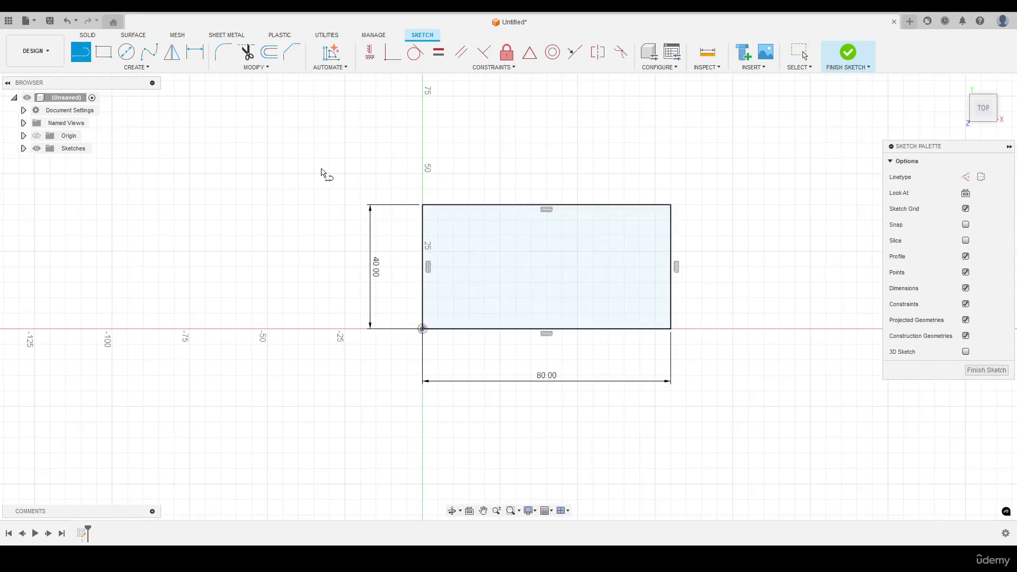
click(965, 178)
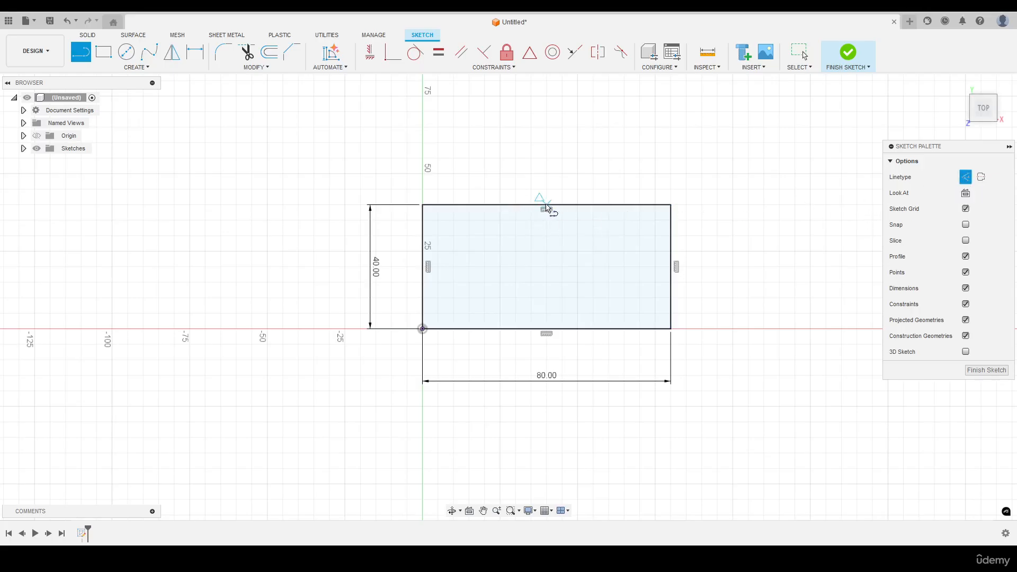
click(547, 206)
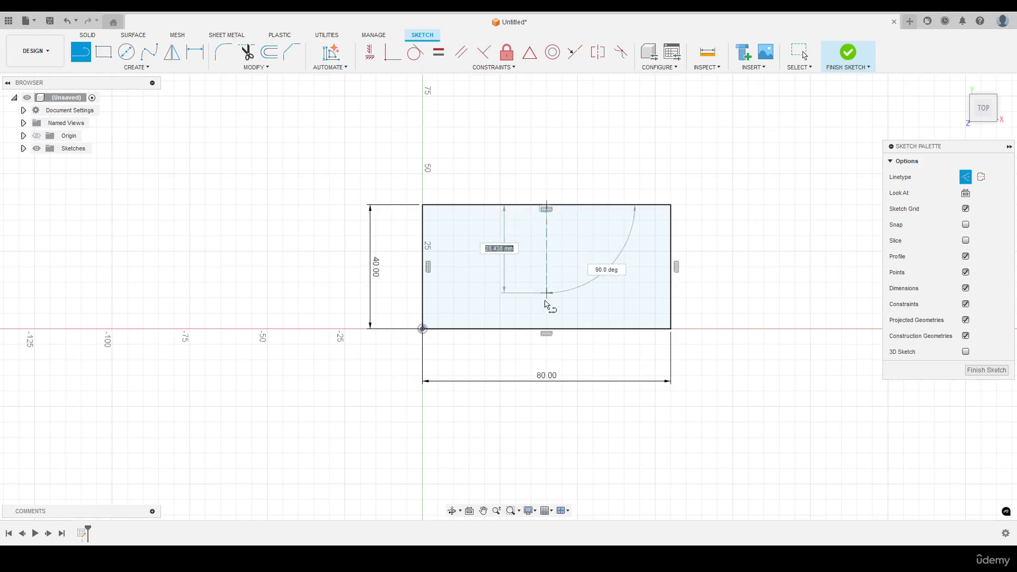
click(546, 330)
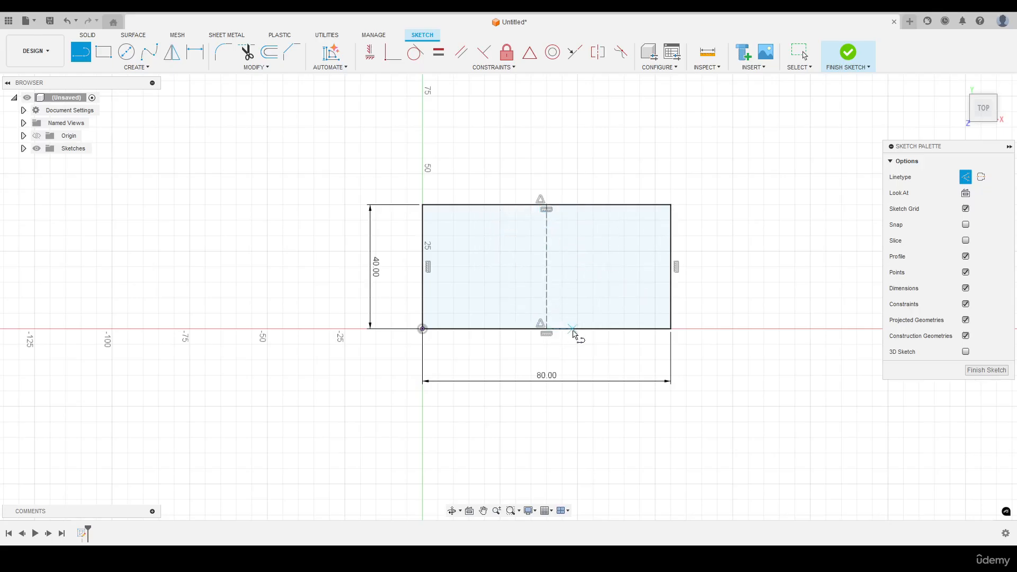
click(427, 267)
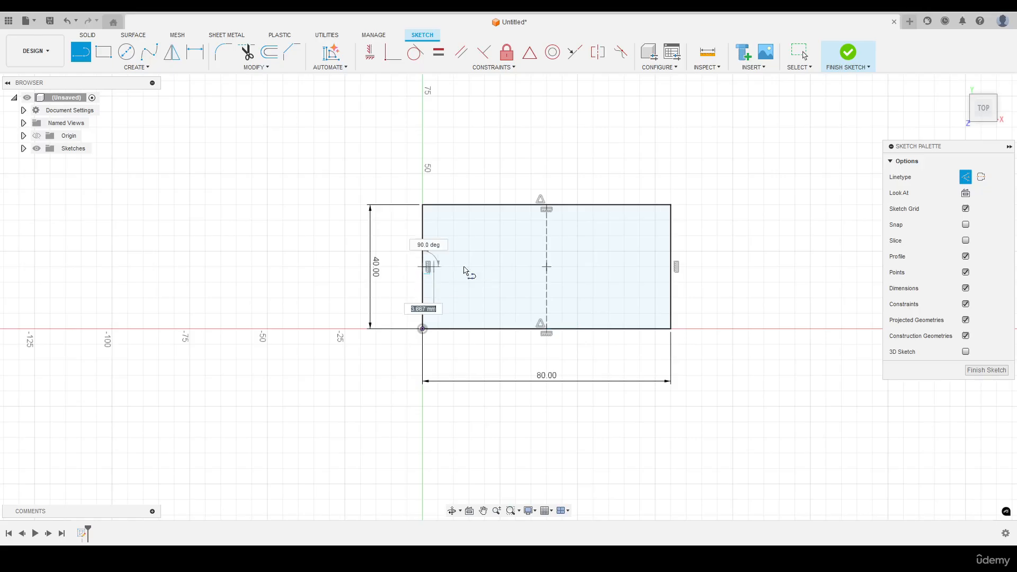
click(672, 267)
click(965, 177)
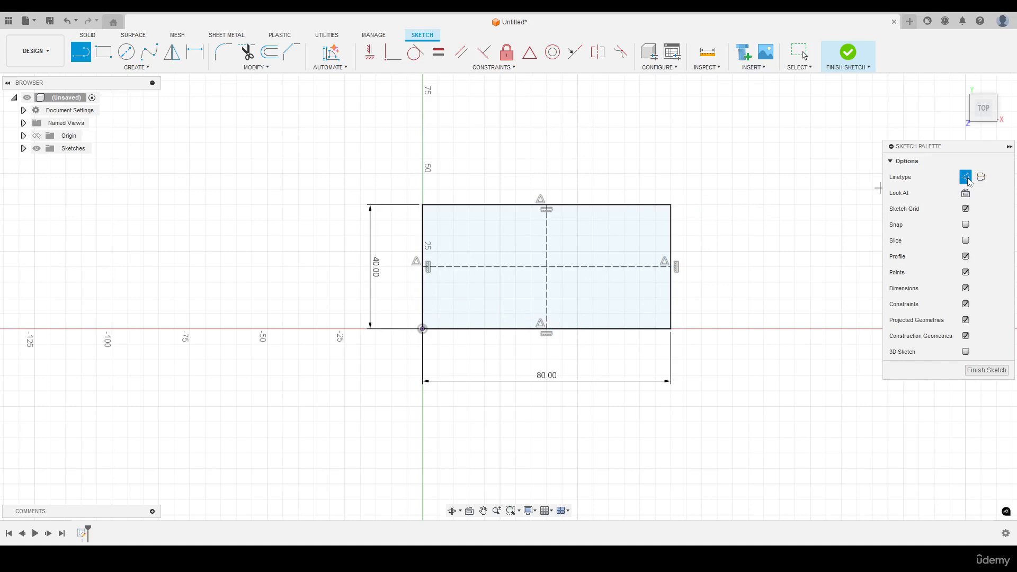
Step: Sketch a 15 mm diameter circle centred on the horizontal construction line in the rectangle's left half
key(c)
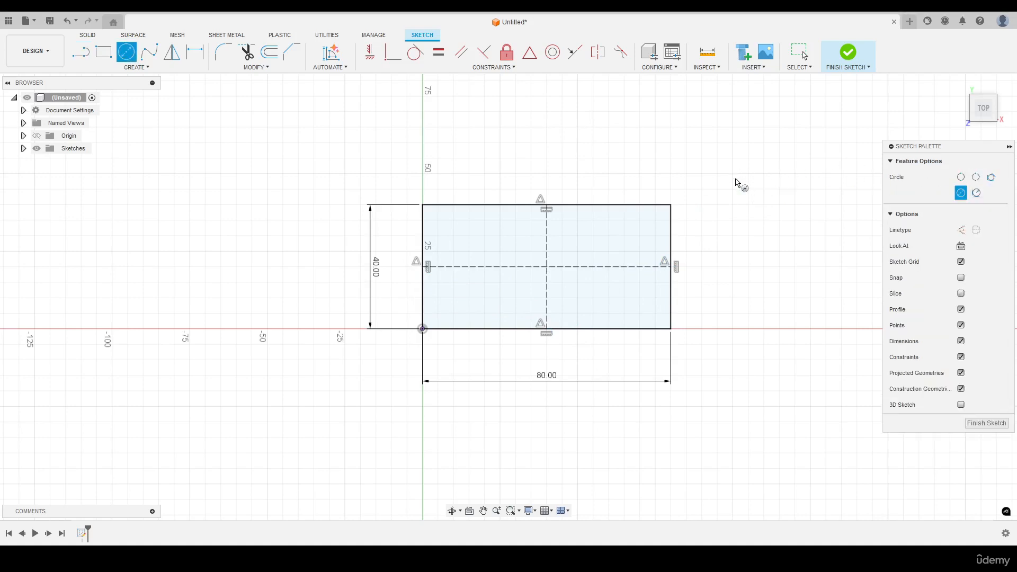
click(478, 267)
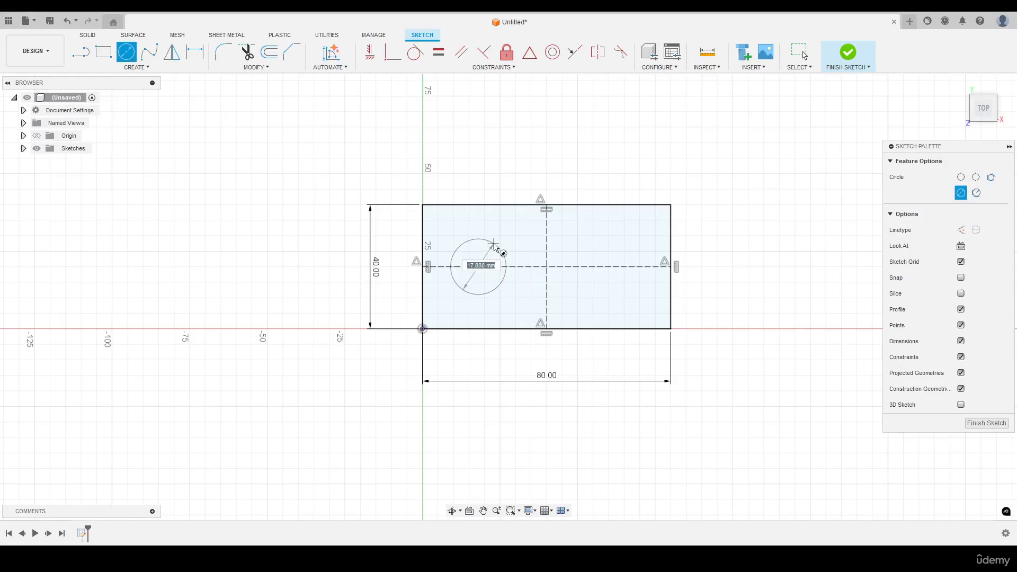
text(15)
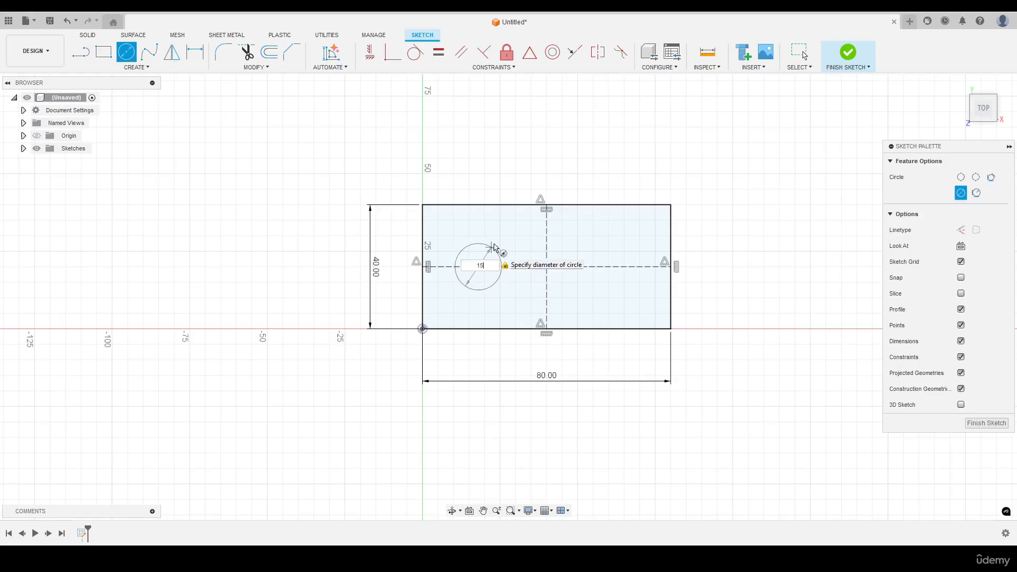
key(Return)
Step: Offset the 15 mm circle outward by 2.5 mm
key(o)
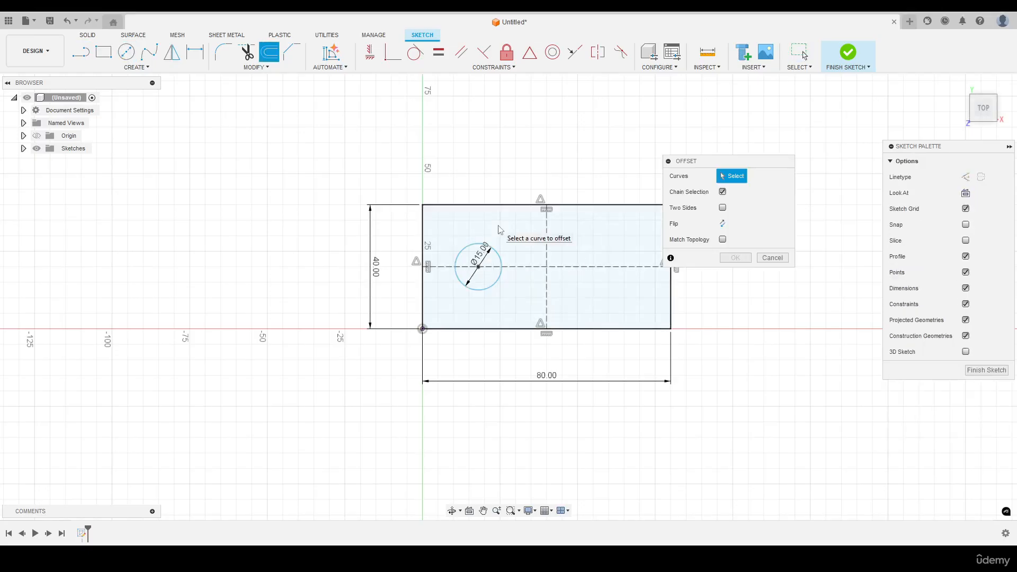
click(499, 258)
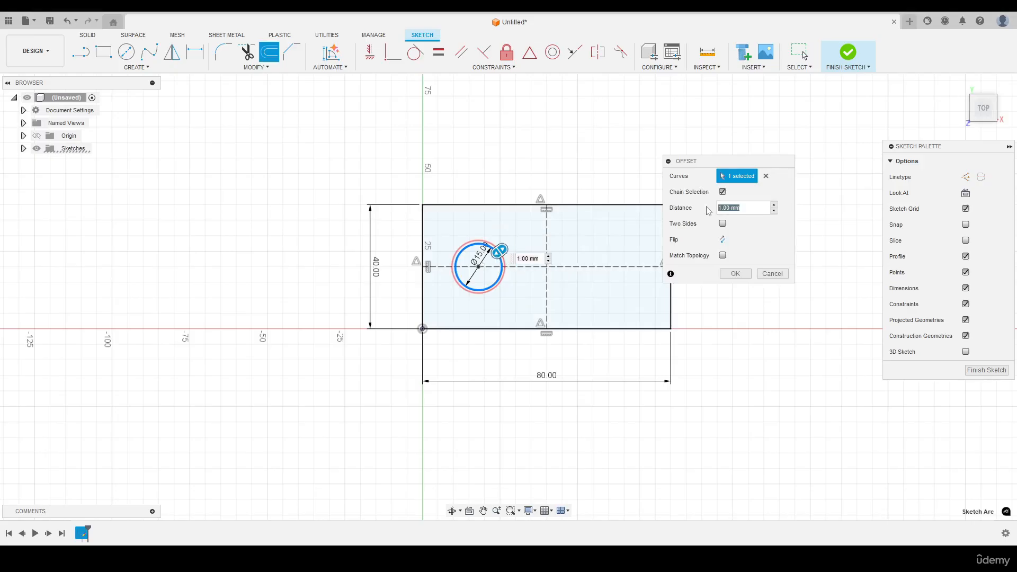
text(2.5)
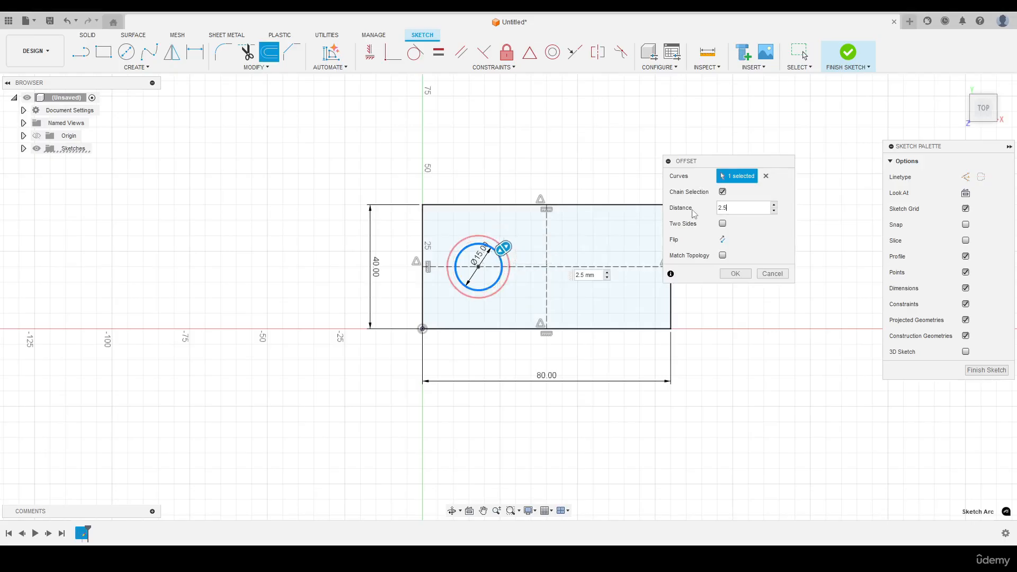
click(731, 274)
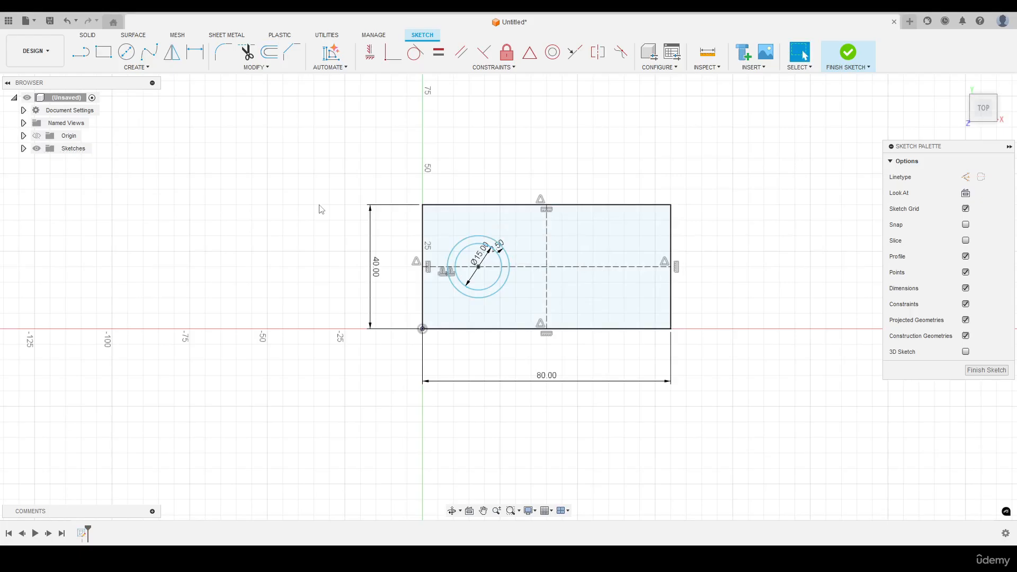
Step: Dimension the circles' centre 20 mm from the rectangle's left edge
key(d)
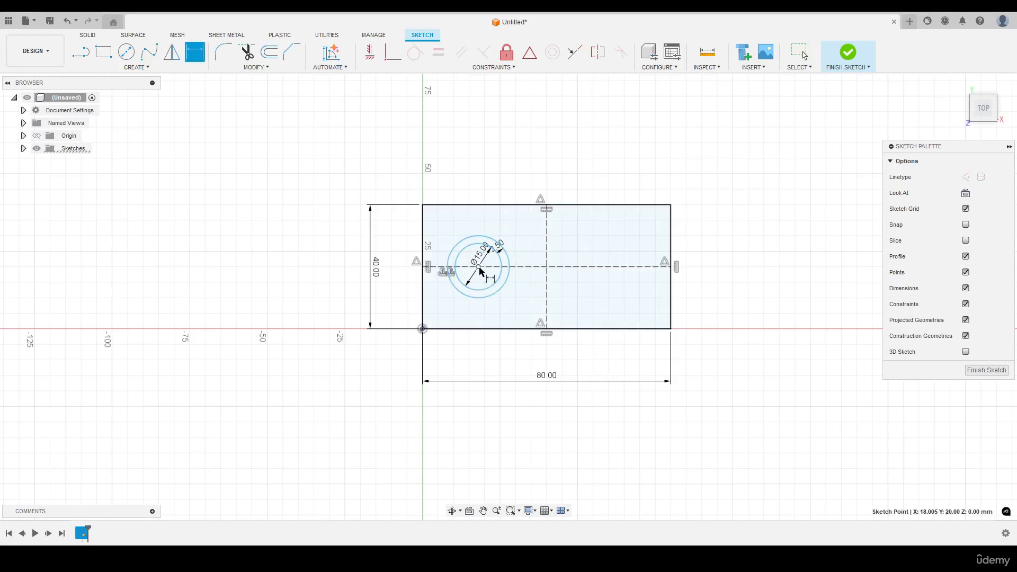
click(479, 268)
click(423, 228)
click(459, 171)
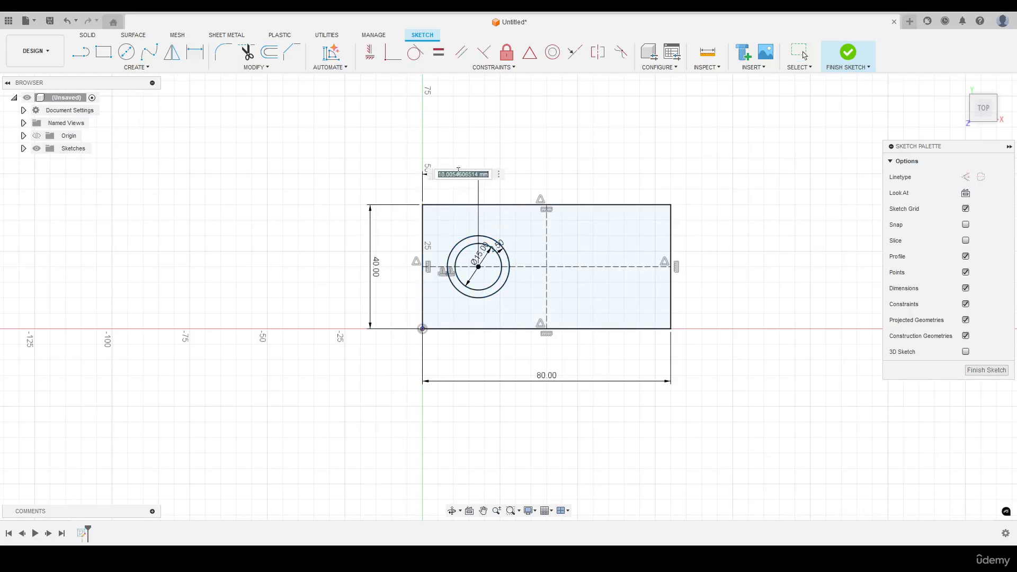
text(20)
key(Return)
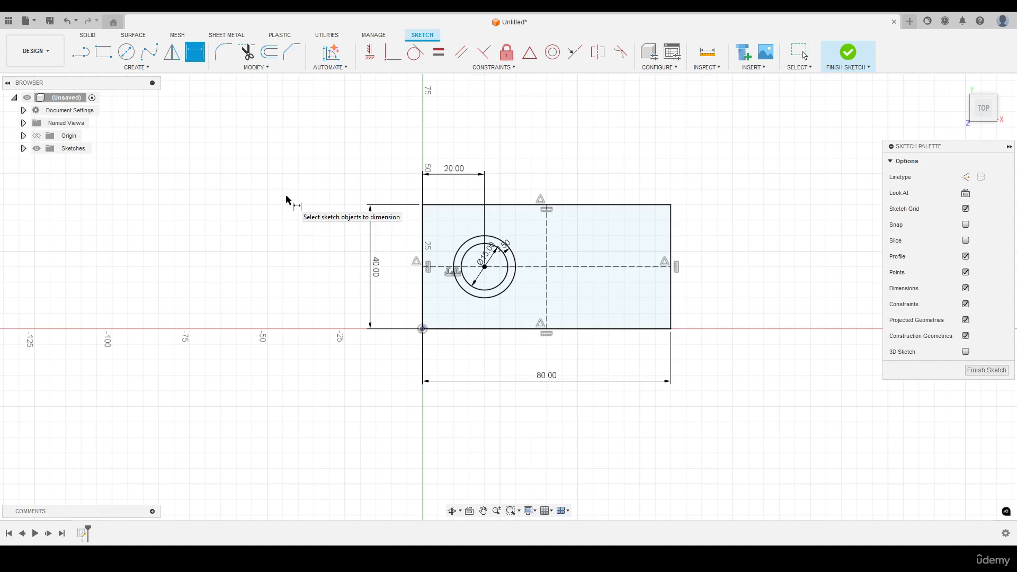
Step: Sketch a center-to-center slot on the horizontal construction line in the right half, with centres about 17 mm apart and a 6 mm width
click(143, 67)
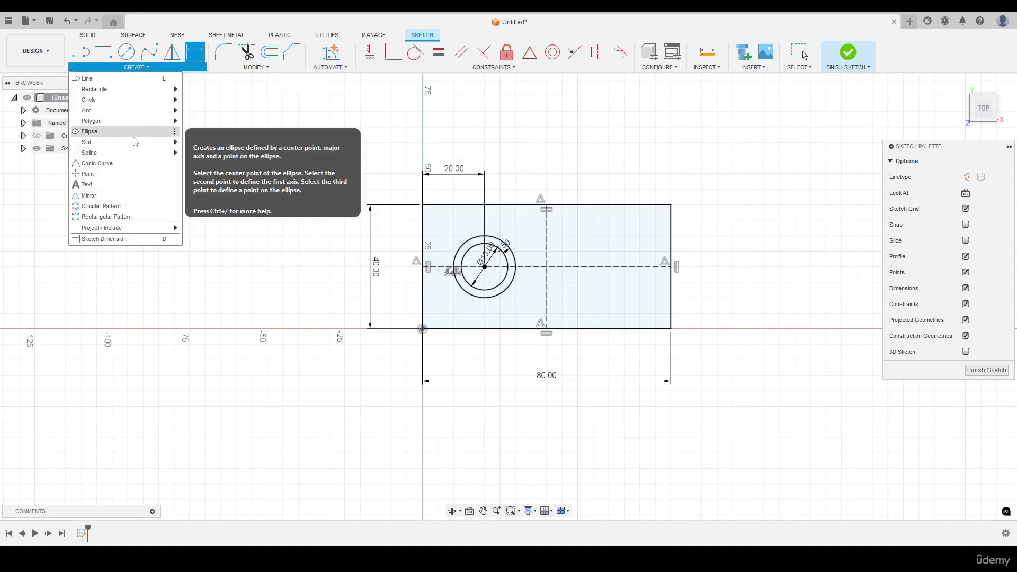
mouse_move(150, 141)
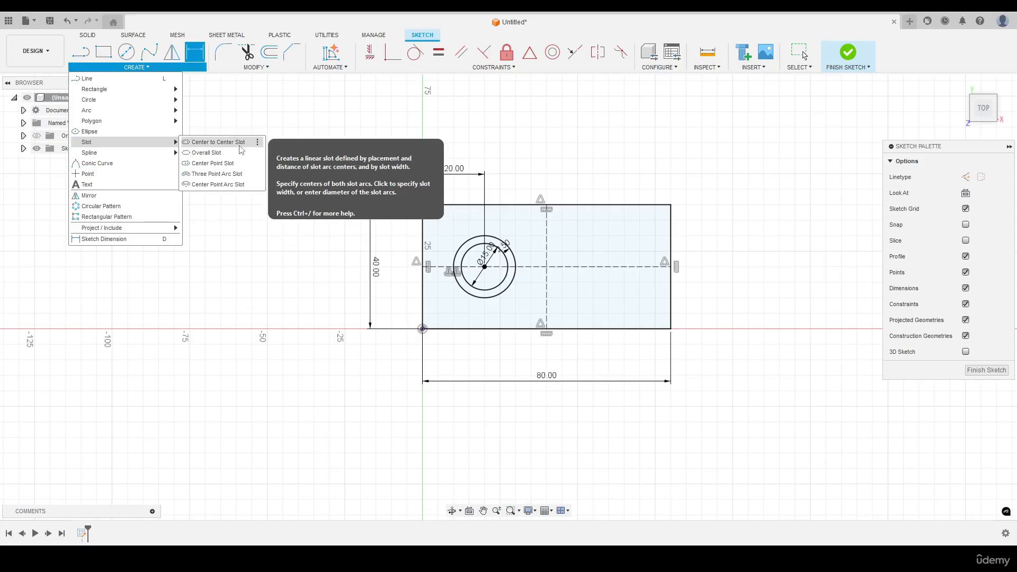
click(239, 143)
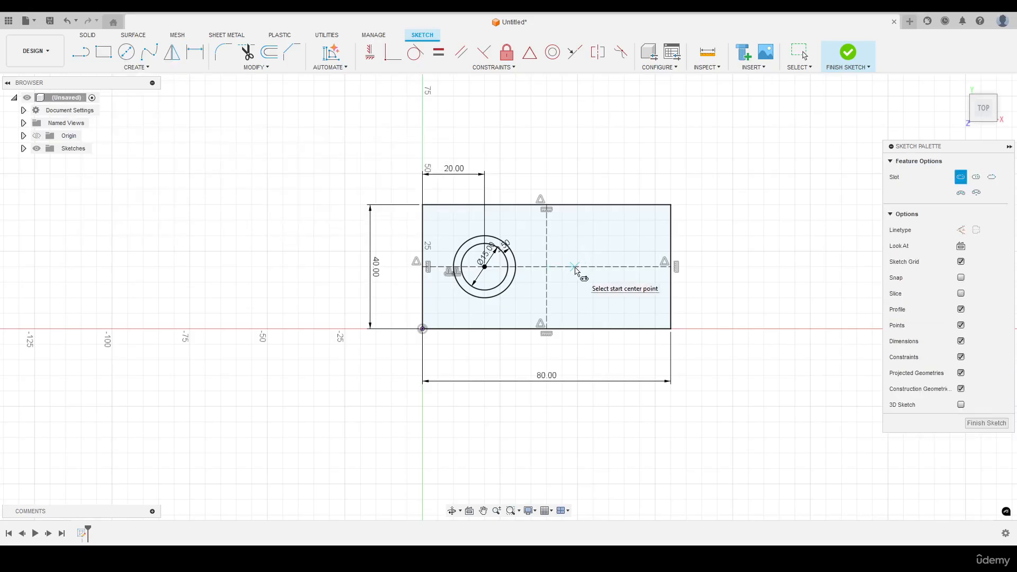
click(575, 267)
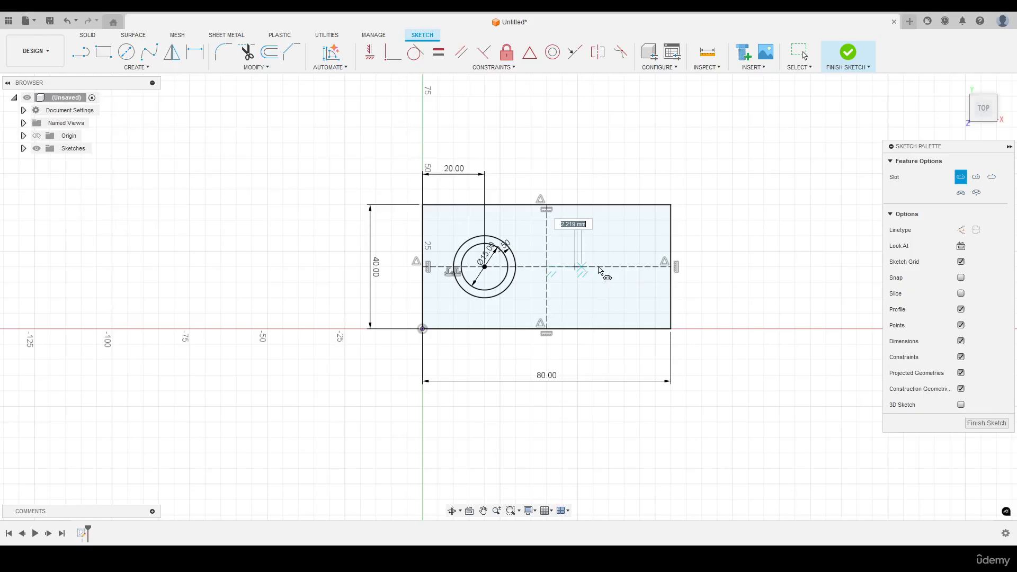
click(629, 266)
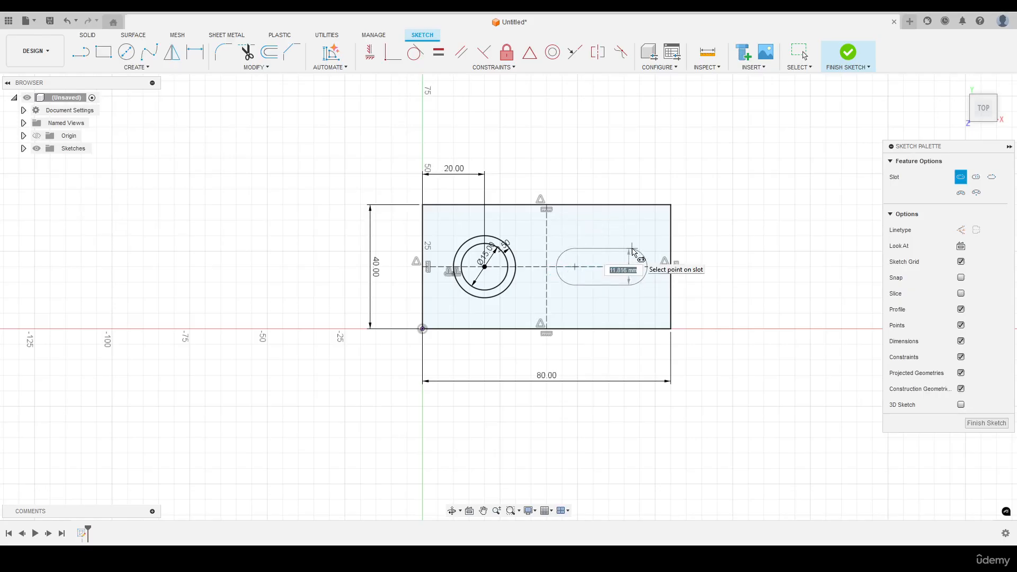
click(633, 258)
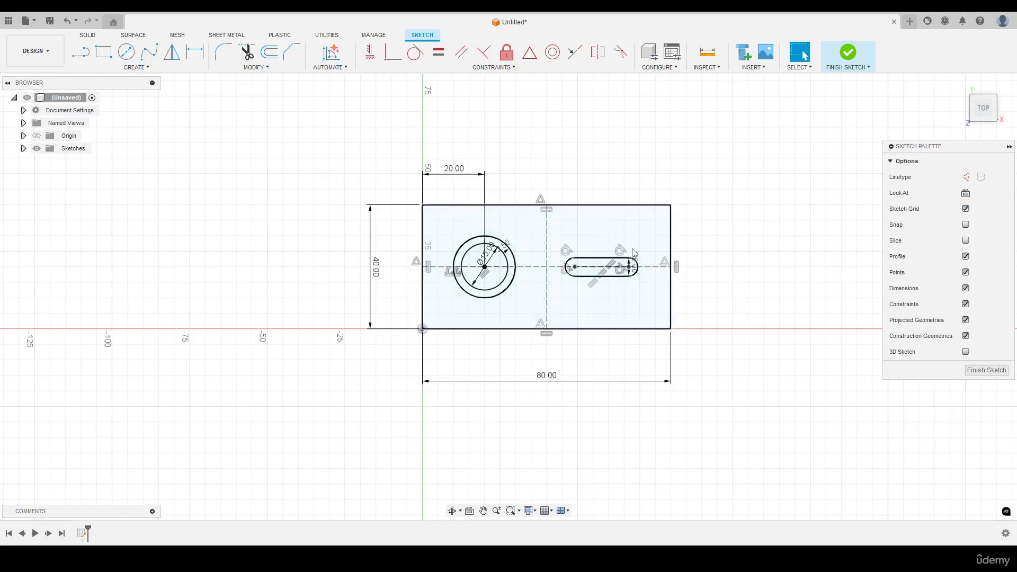
Step: Dimension the slot's right arc centre 15 mm from the rectangle's right edge
scroll(634, 253, up, 2)
key(d)
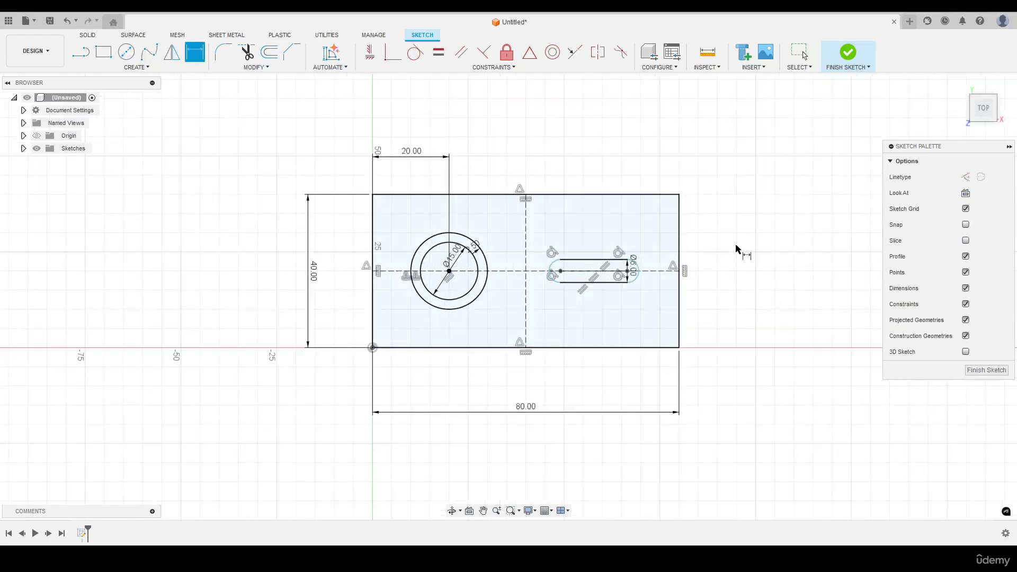
click(628, 273)
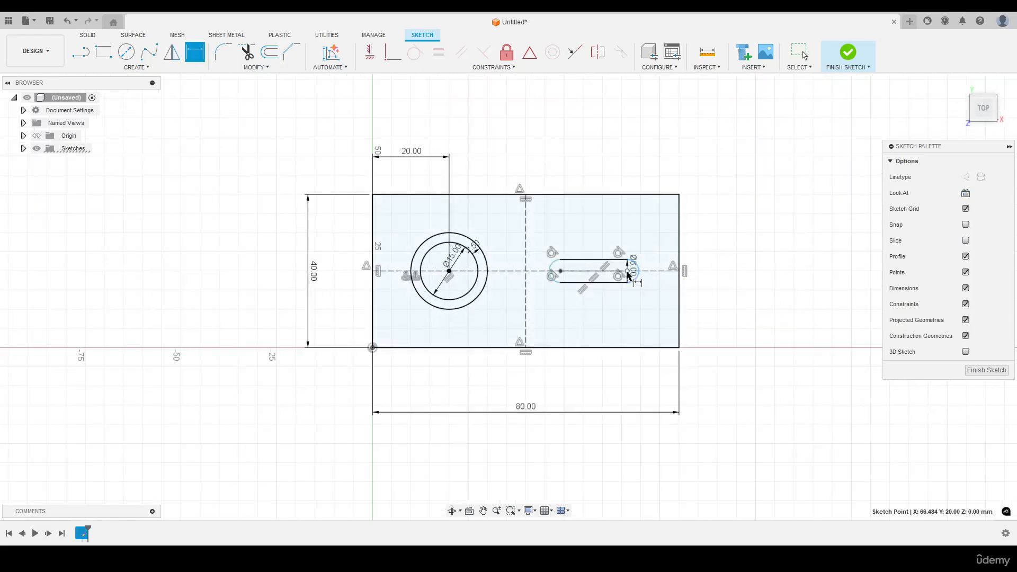
click(680, 234)
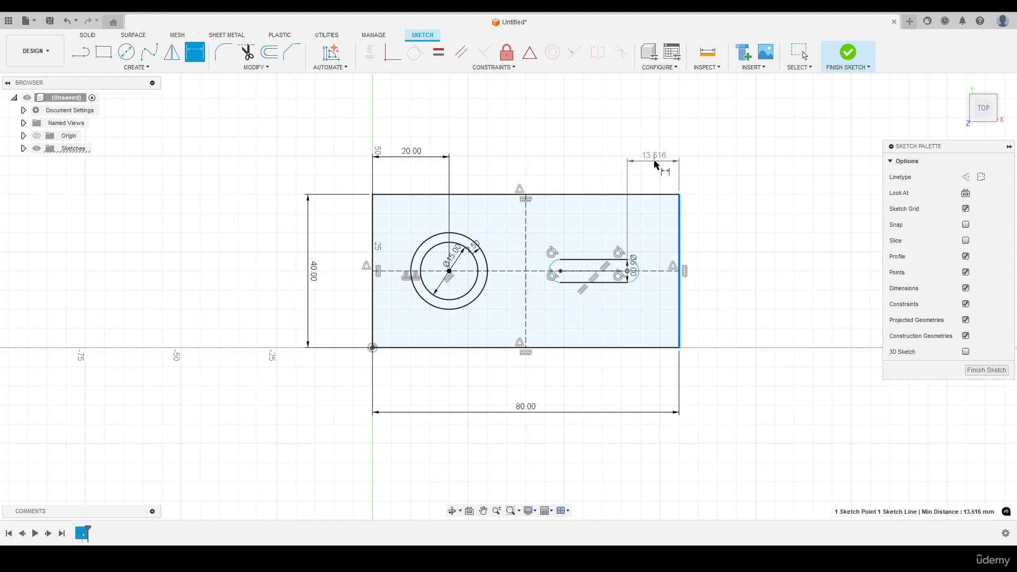
click(659, 162)
text(1)
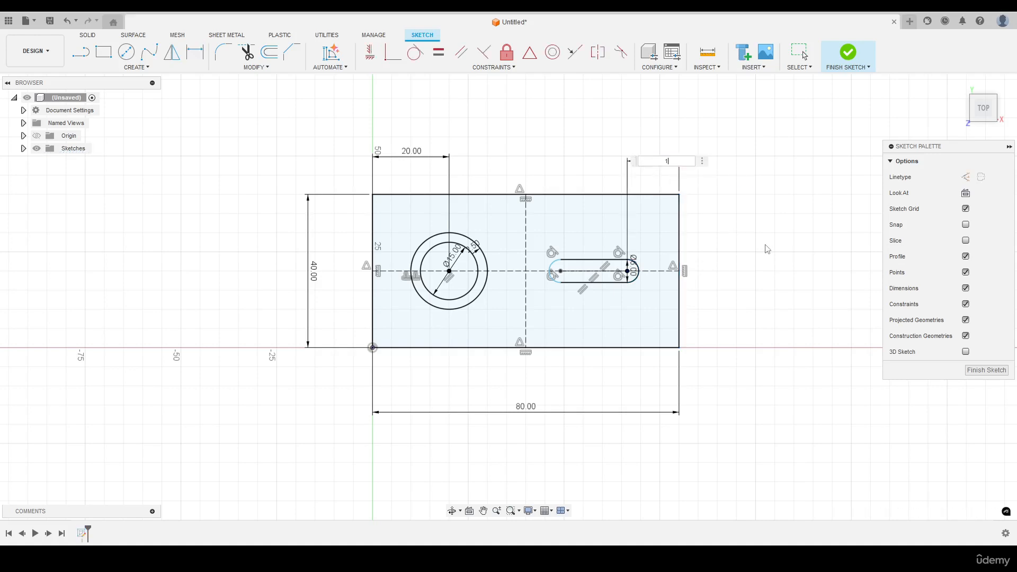
text(5)
key(Return)
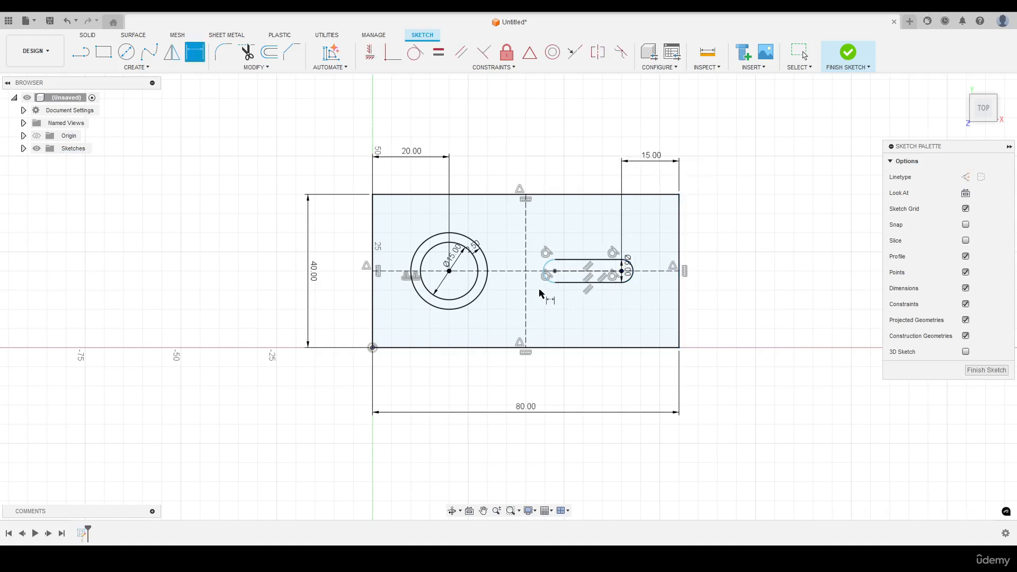
Step: Dimension the slot's centre-to-centre distance as 15 mm and hide the sketch constraint symbols
click(555, 271)
click(621, 271)
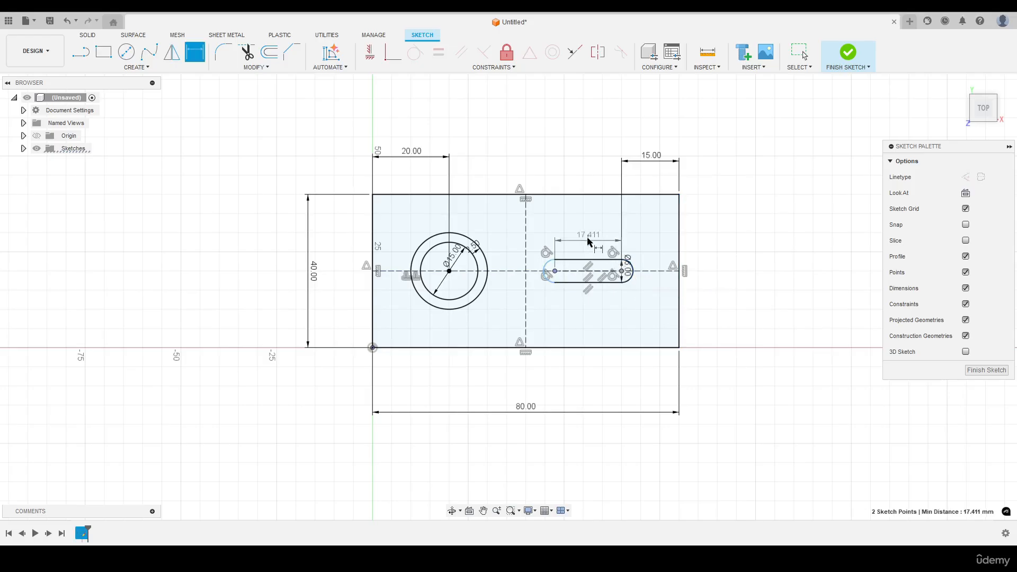
click(586, 231)
text(15)
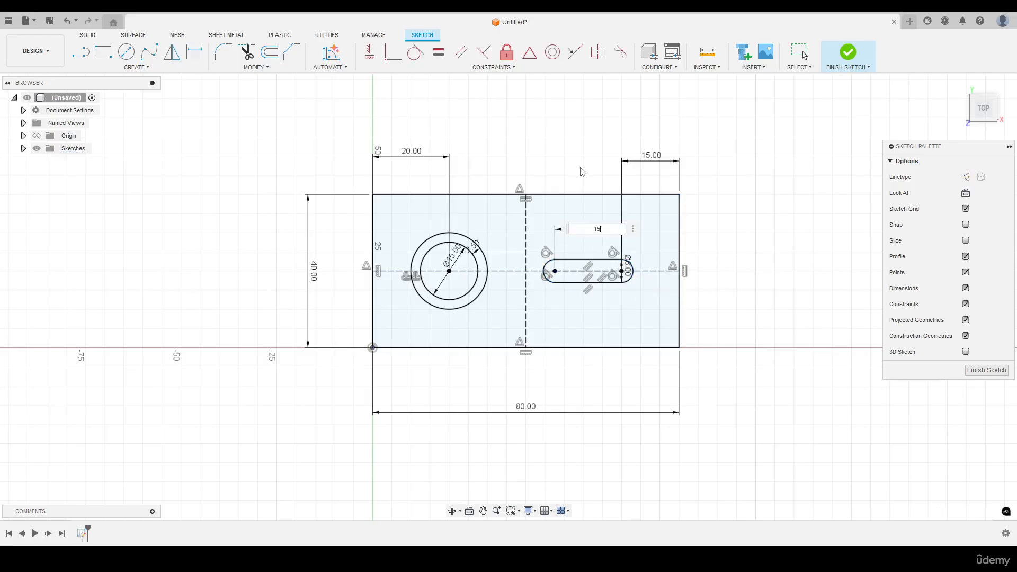
key(Return)
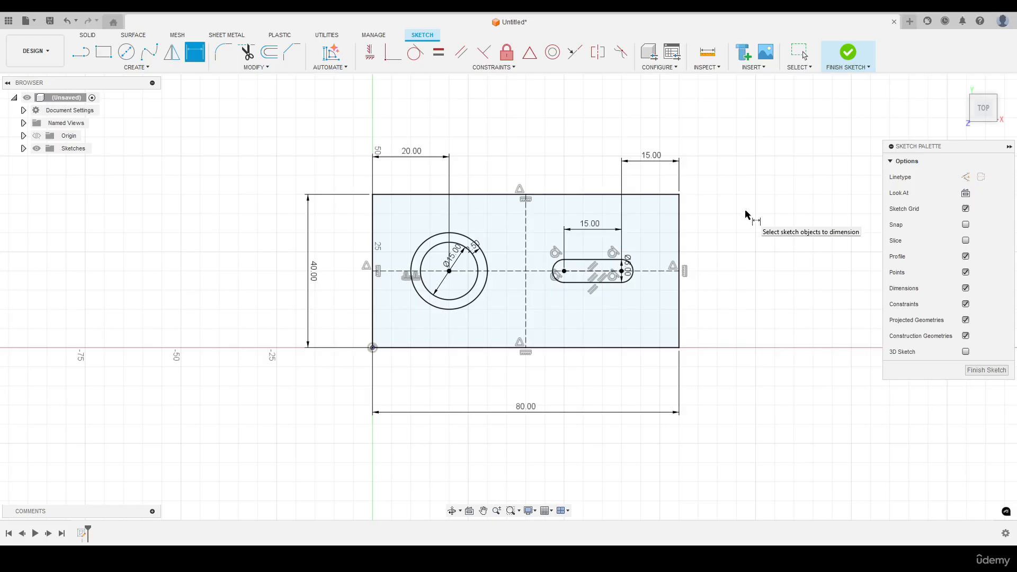
click(965, 304)
key(Escape)
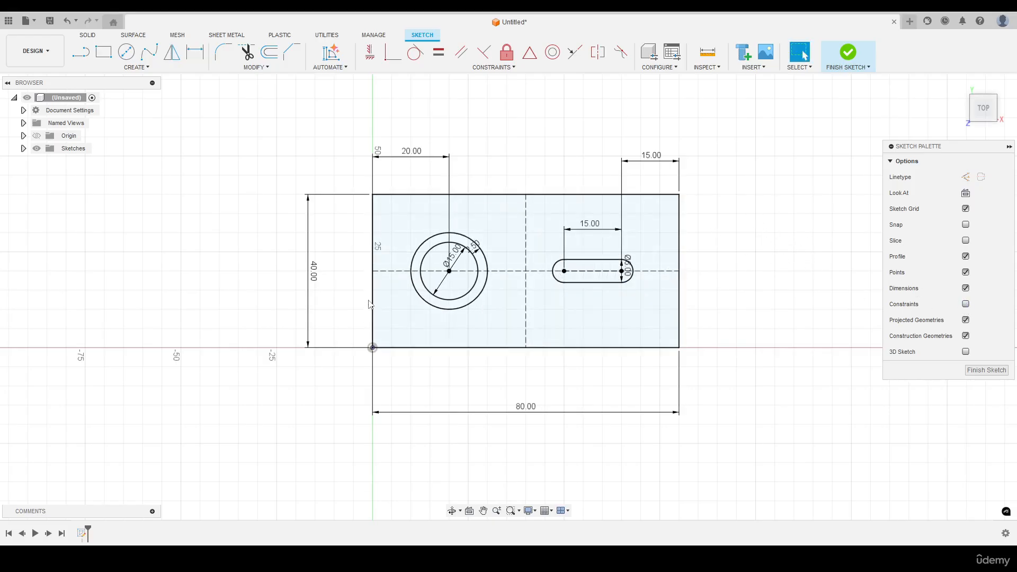
Step: Sketch a 12.5 mm radius center point arc about the origin corner, from the rectangle's left edge to its bottom edge
click(137, 67)
mouse_move(127, 110)
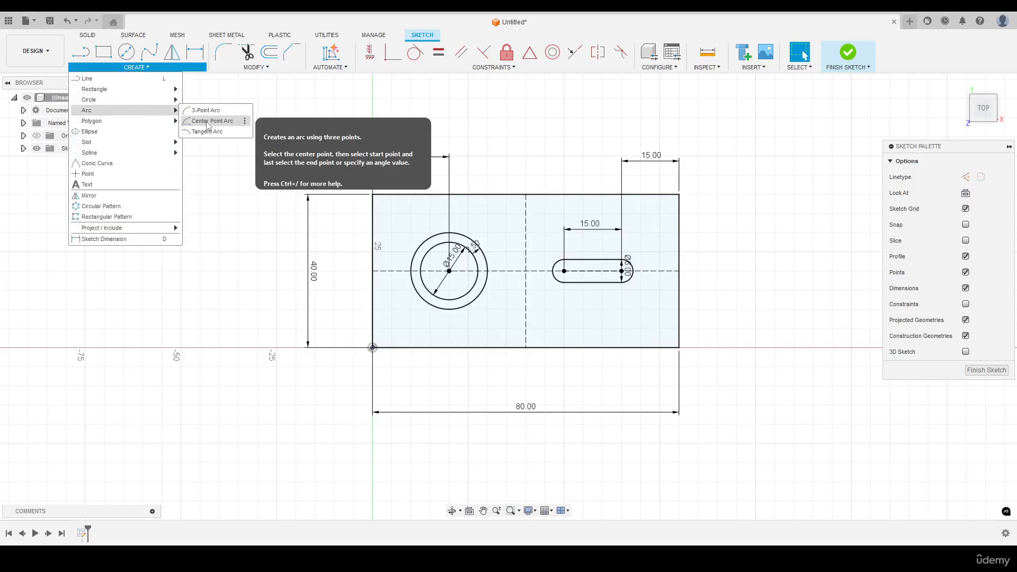
click(225, 121)
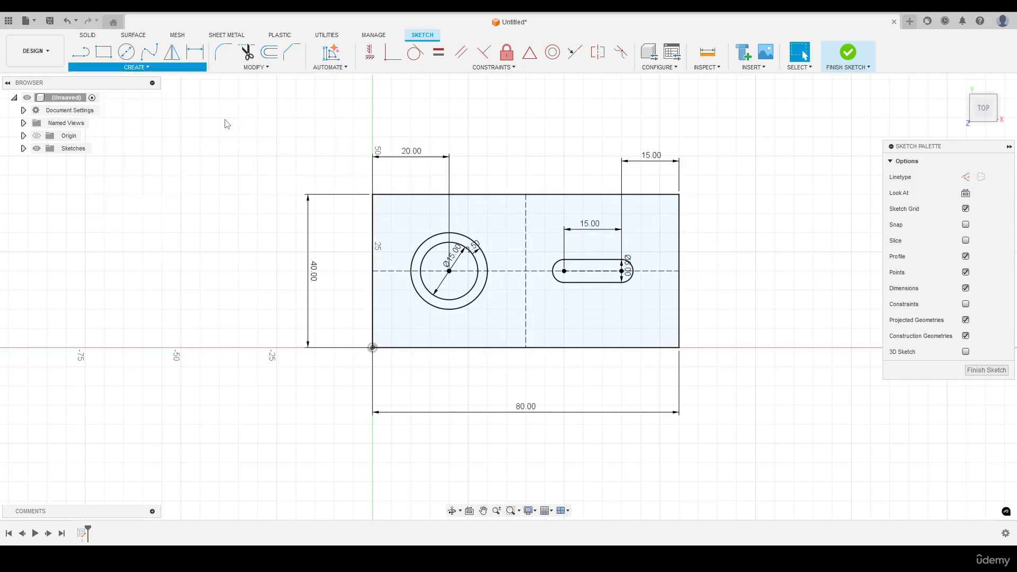
click(372, 348)
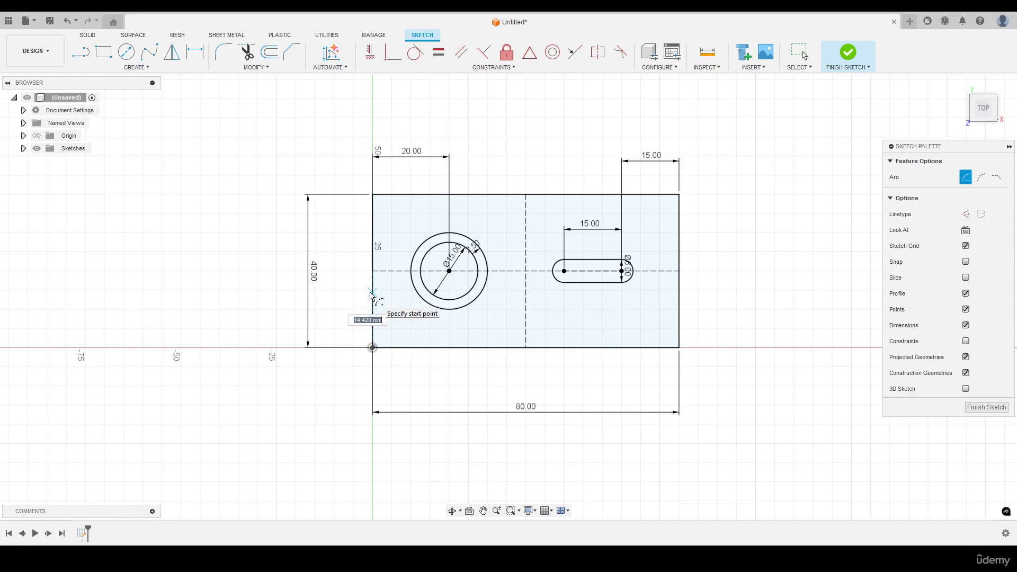
text(12.5)
click(372, 305)
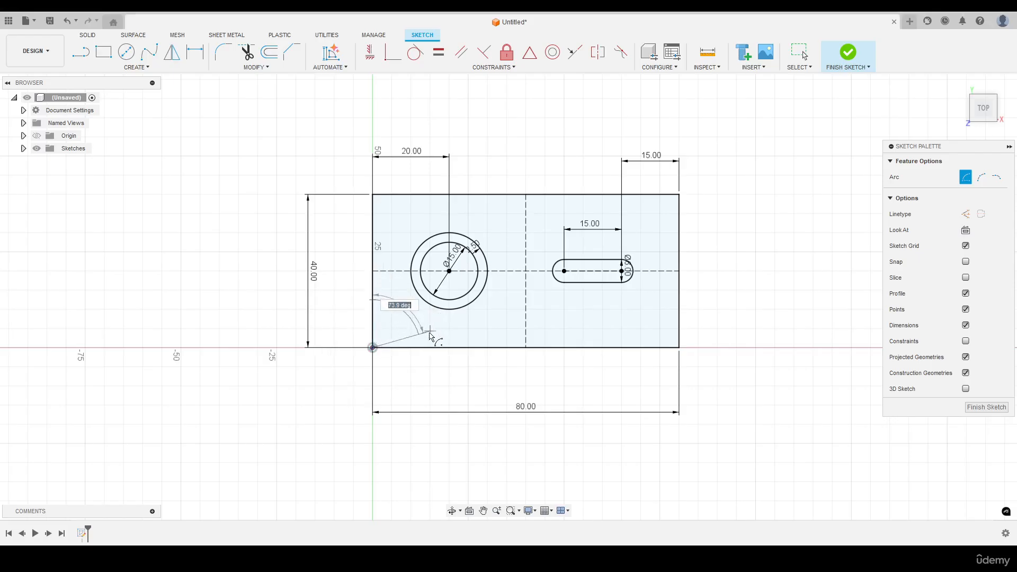
click(419, 349)
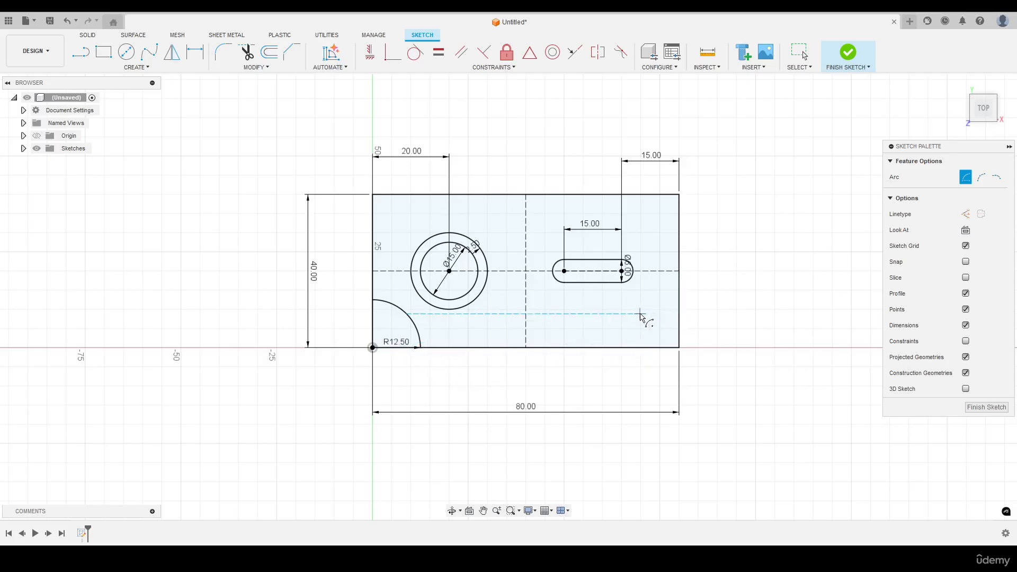
Step: Sketch a 12 mm wide, 10 mm high rectangle inside the plate from its lower-right corner
click(102, 53)
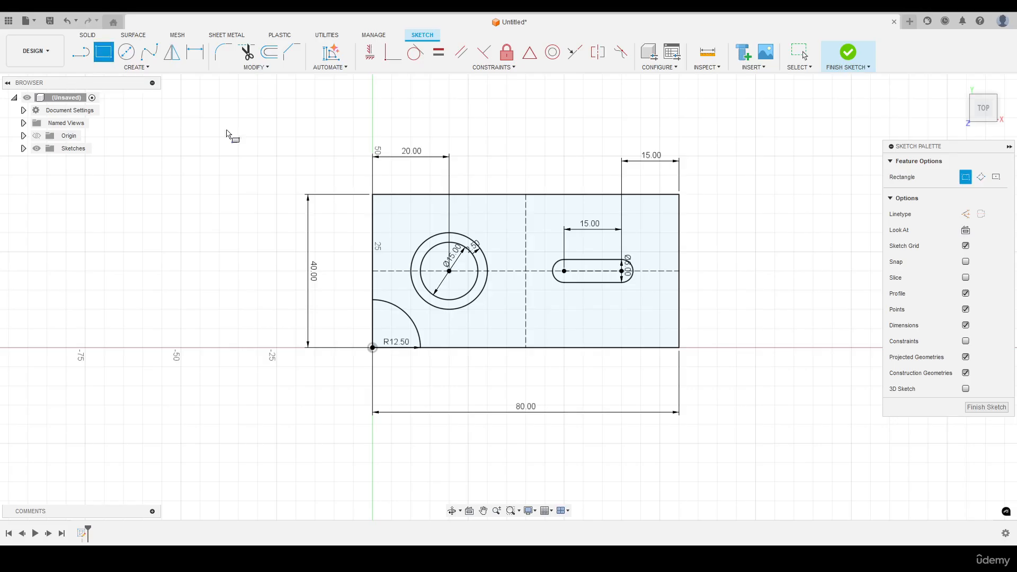
click(680, 348)
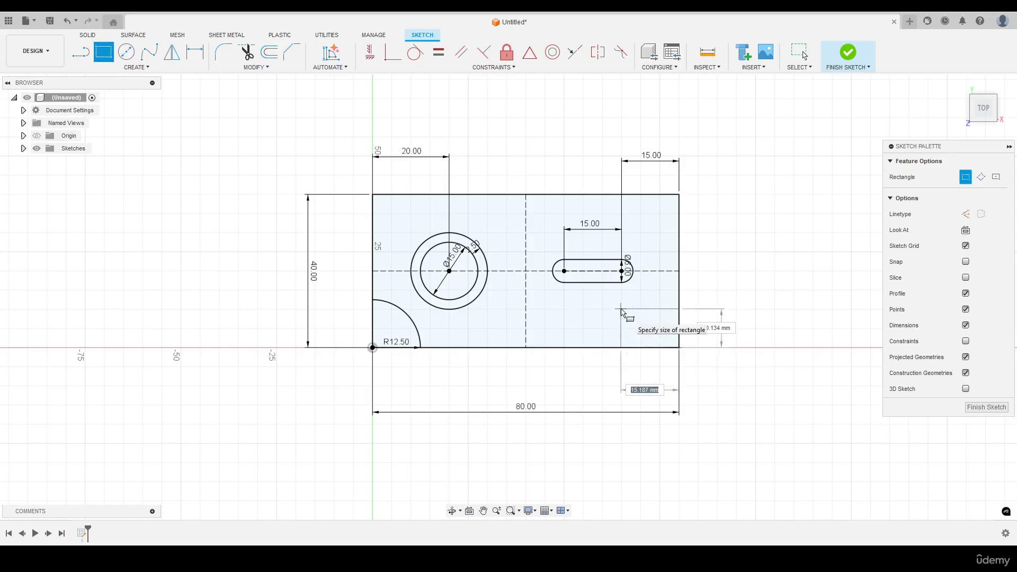
text(12)
key(Tab)
key(Tab)
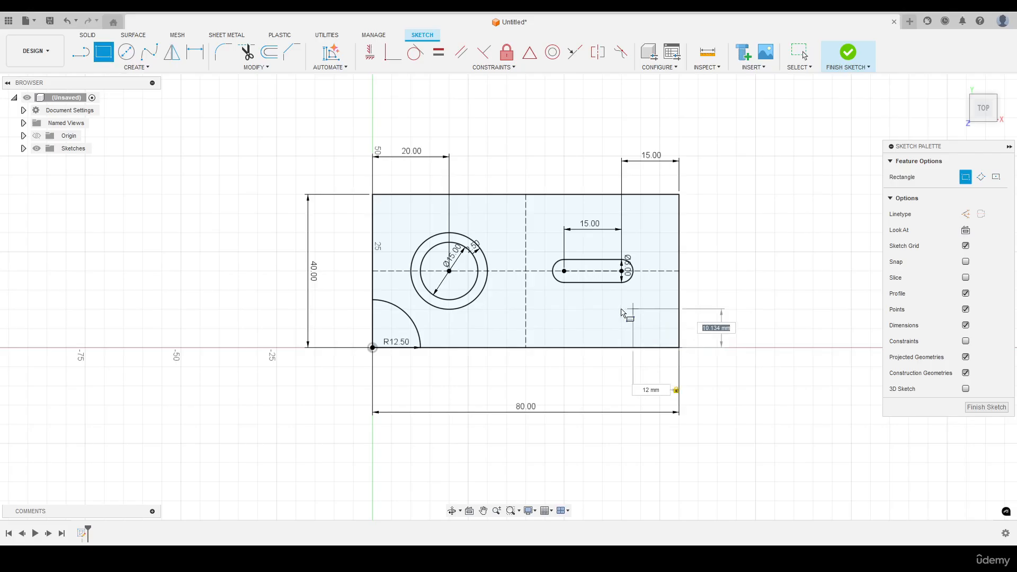
text(10)
key(Return)
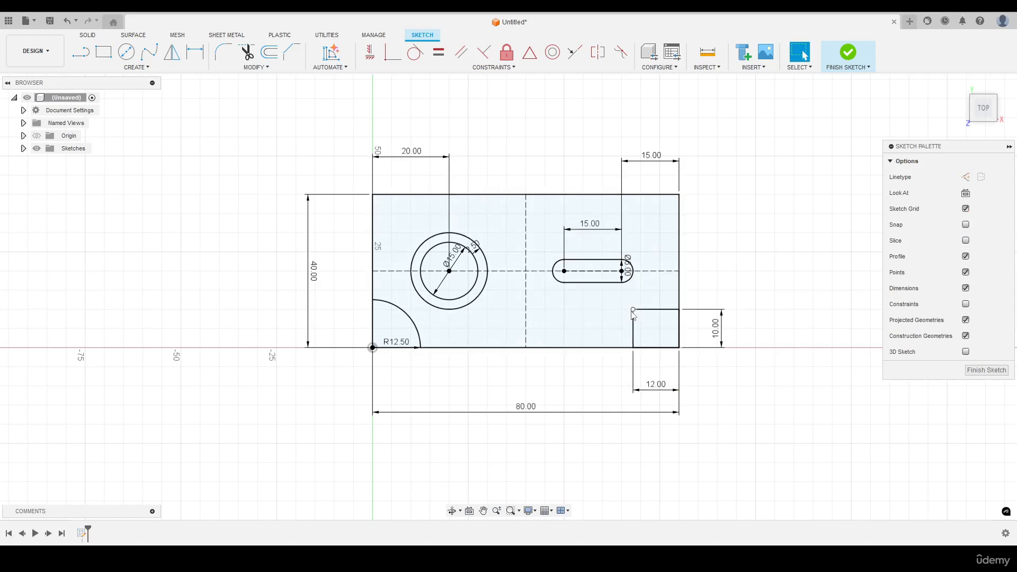
Step: Apply a 4 mm equal distance chamfer to the upper-left corner of the small 12 x 10 mm rectangle
click(256, 67)
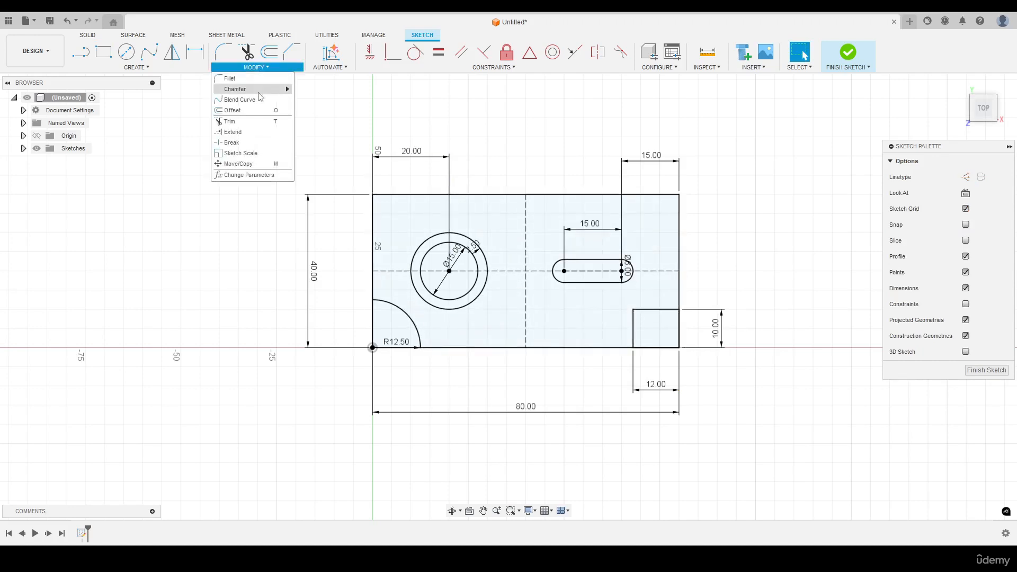
mouse_move(259, 93)
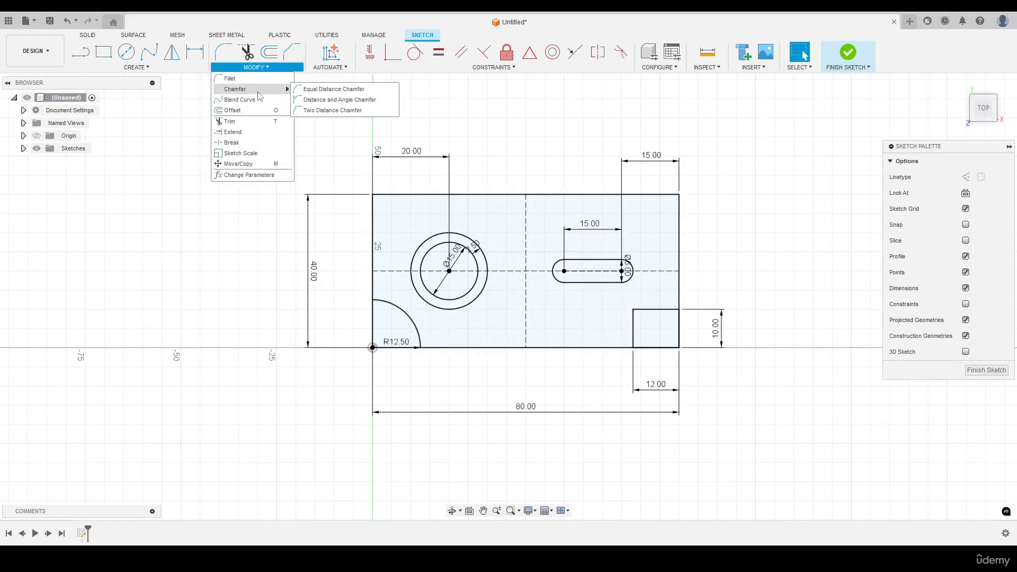
click(349, 93)
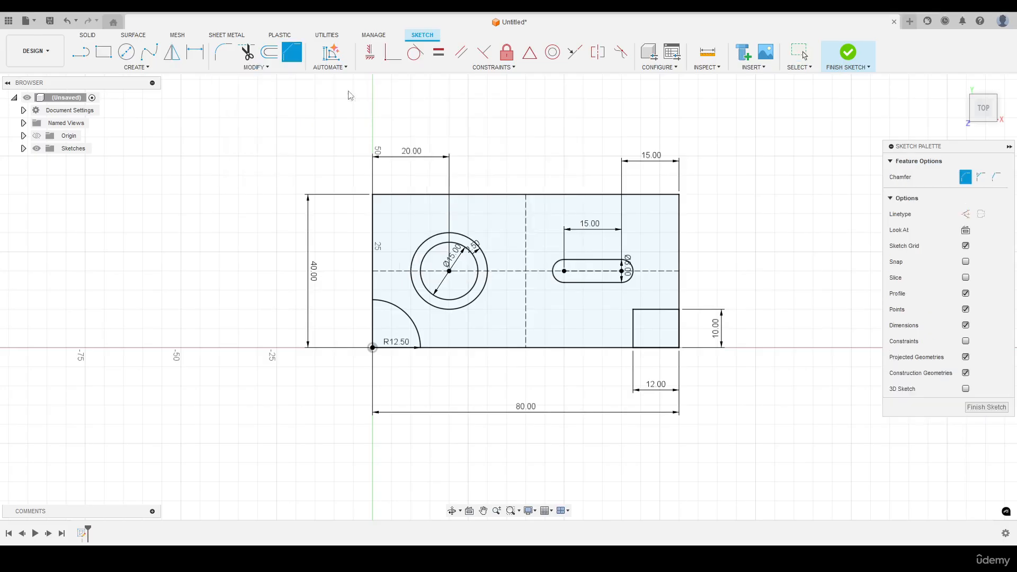
click(634, 310)
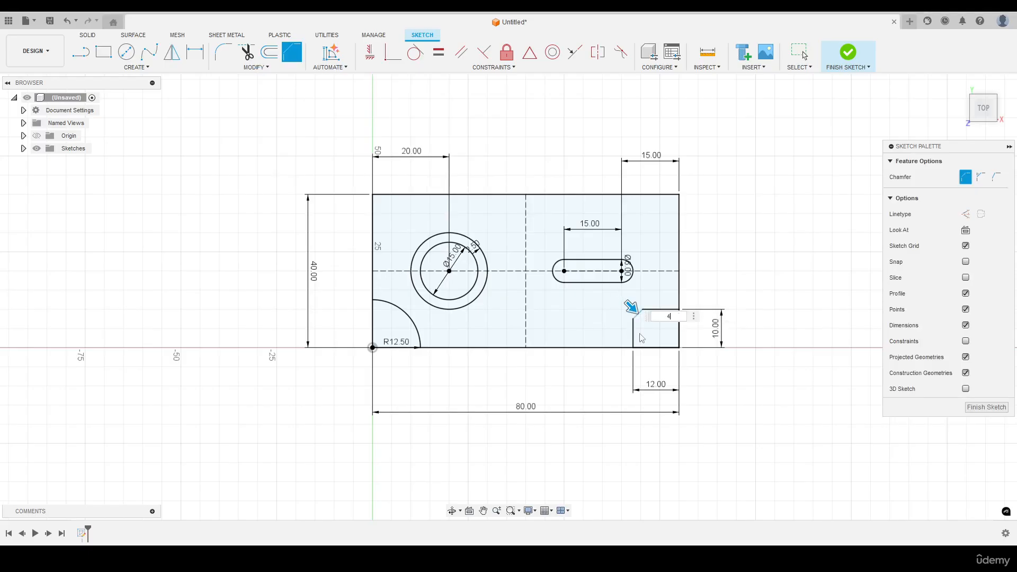
text(4)
key(Return)
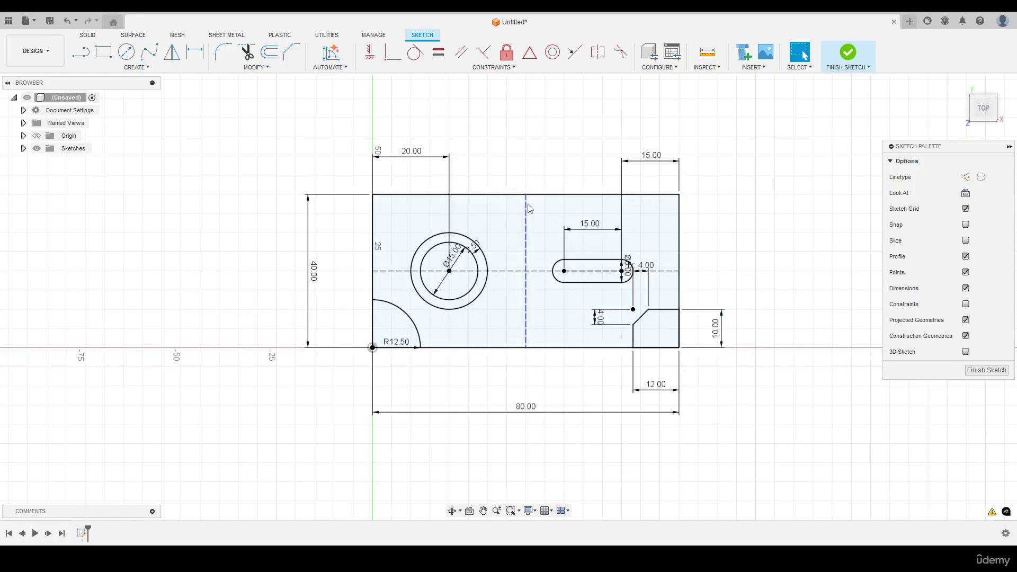
Step: Sketch a 12 mm radius center point semicircle above the plate, centred on the top edge's midpoint
click(133, 67)
mouse_move(127, 113)
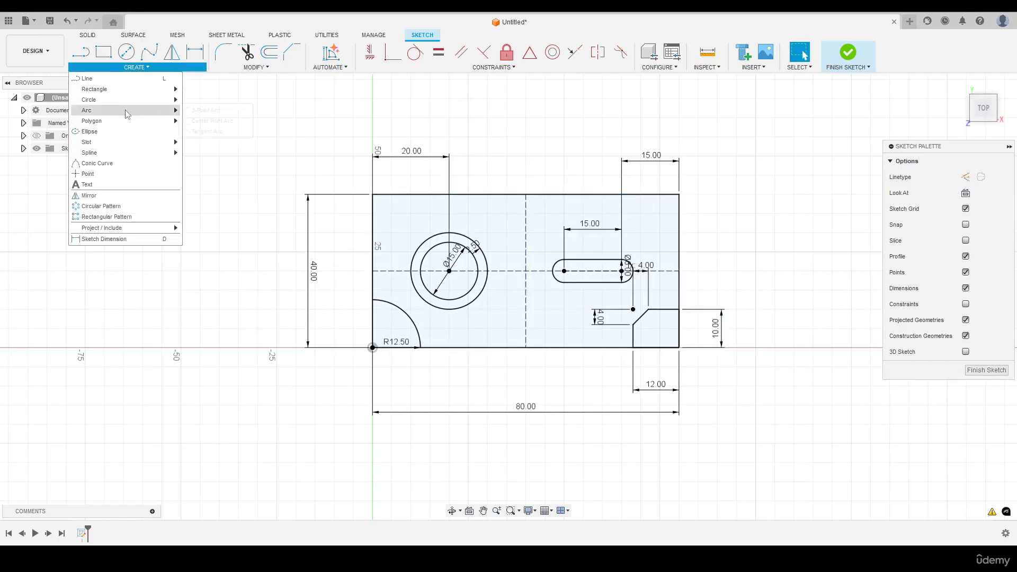
click(208, 121)
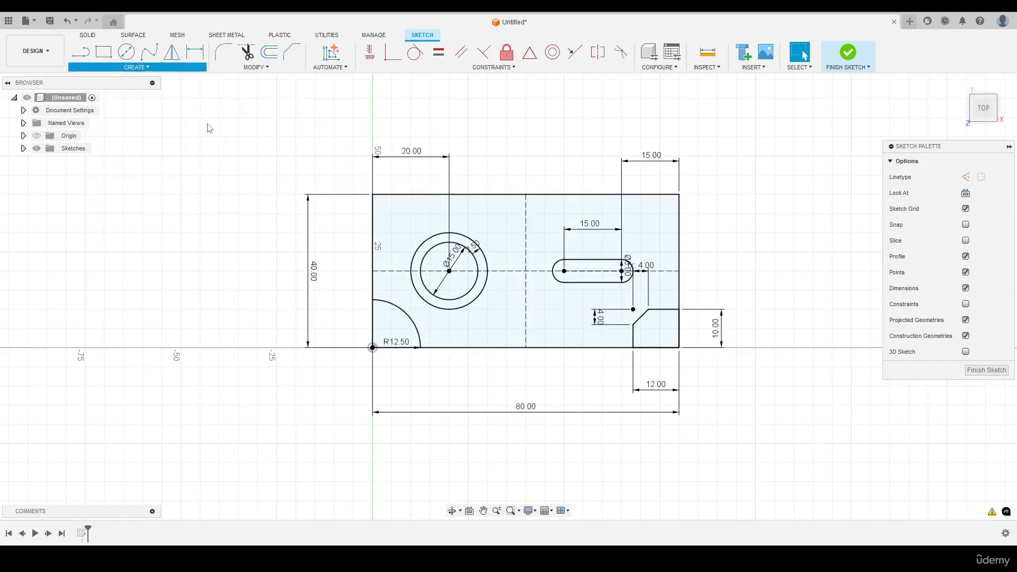
click(526, 195)
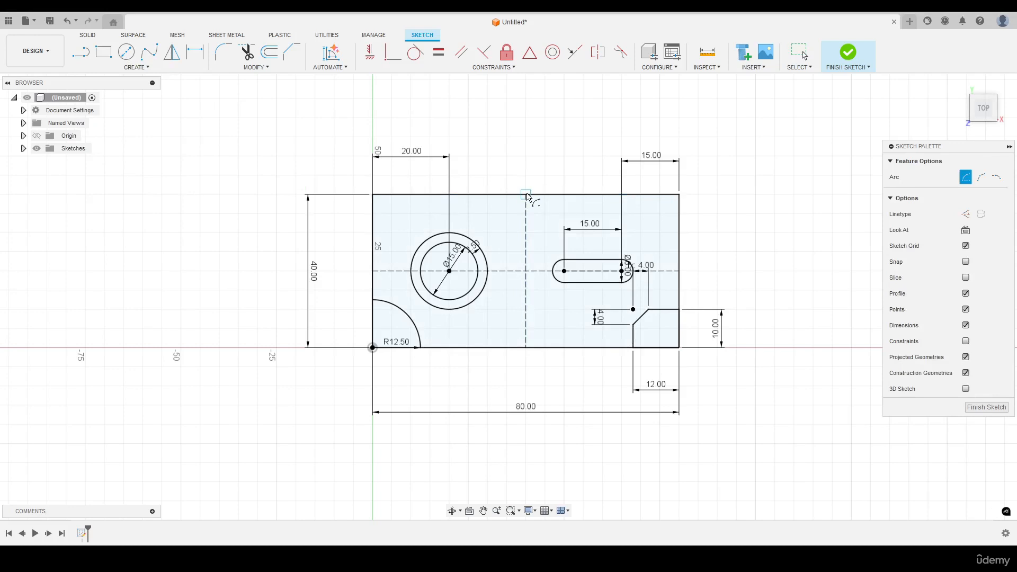
click(478, 194)
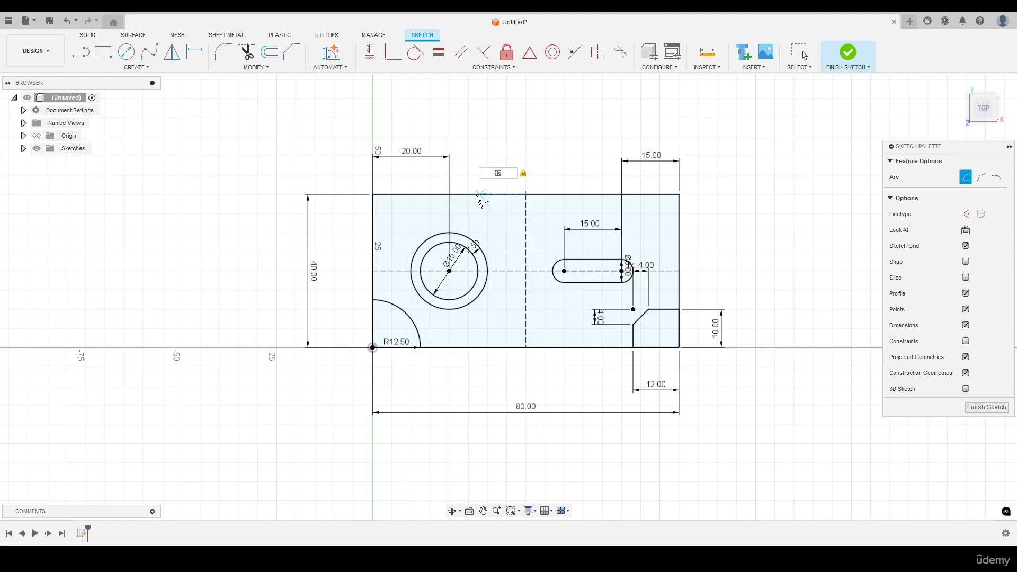
click(479, 195)
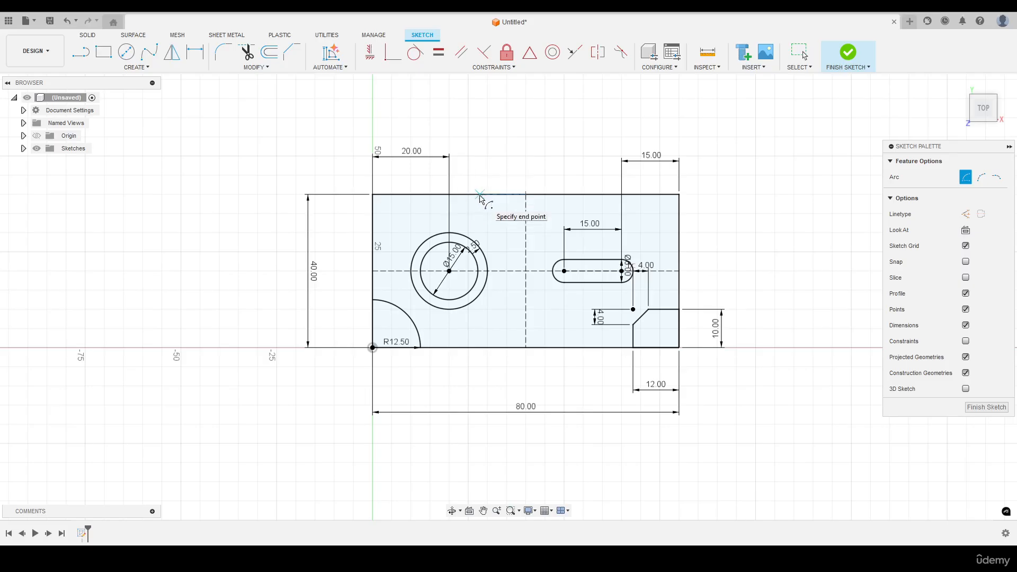
click(572, 195)
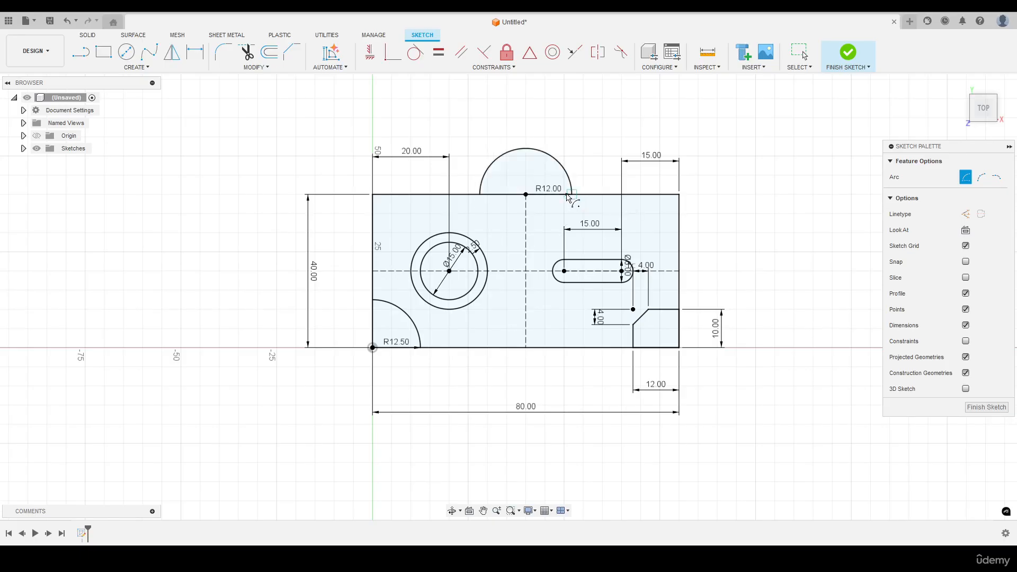
Step: Place text on a path along the top semicircle, reading "Fusion 2025"
click(136, 68)
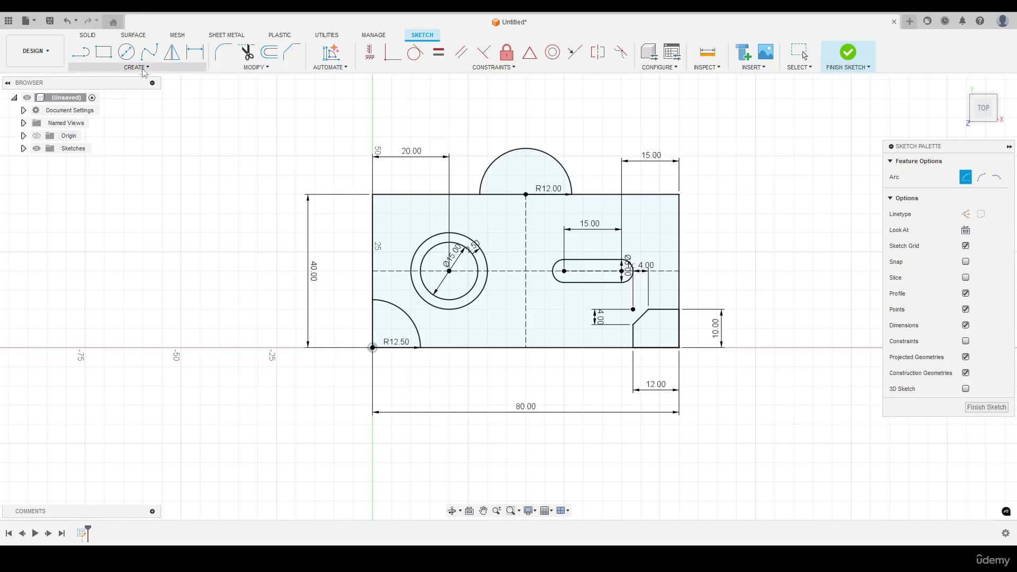
click(89, 185)
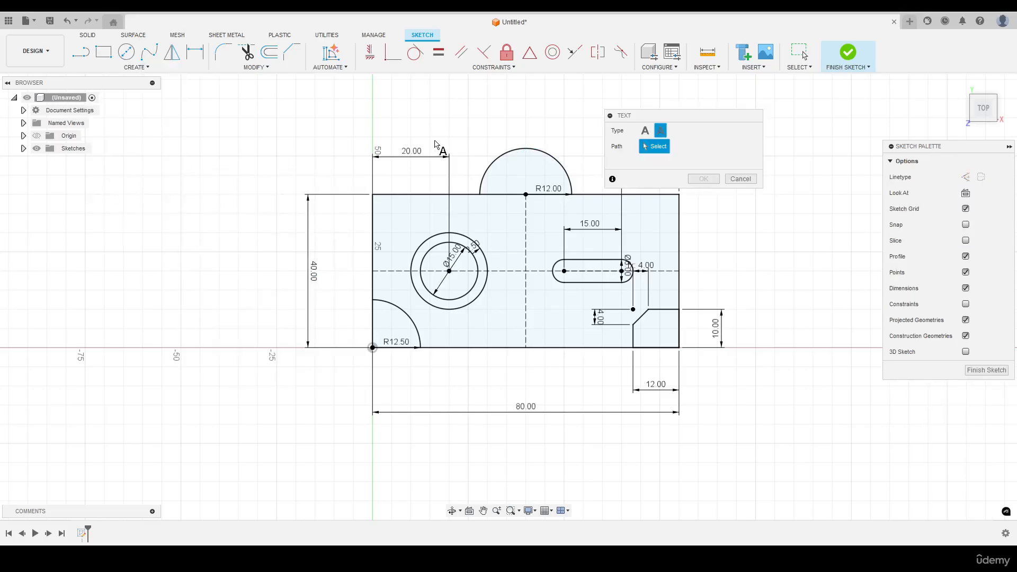
drag(640, 120, 618, 98)
click(623, 110)
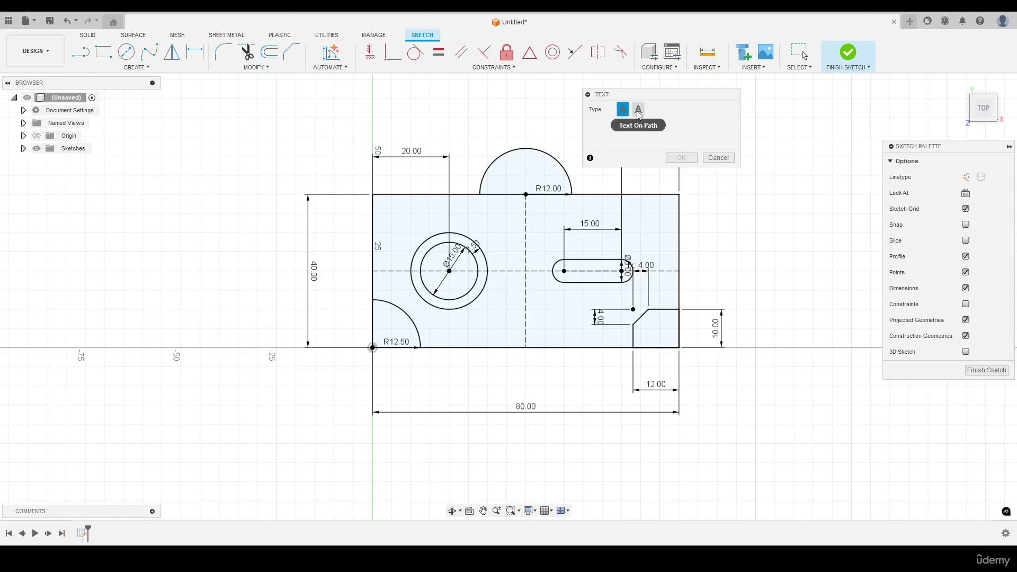
click(638, 109)
drag(646, 93, 689, 87)
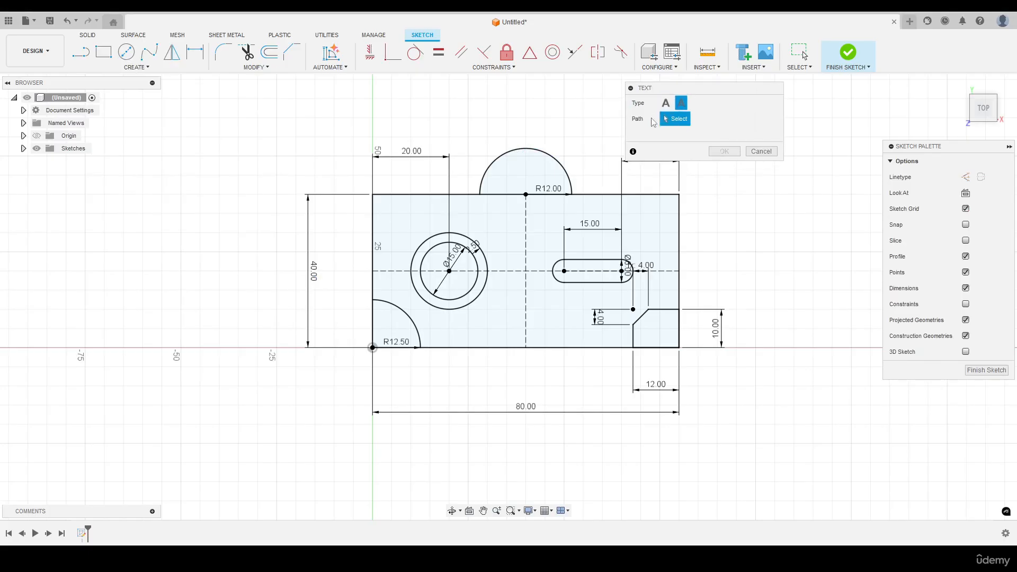
click(551, 158)
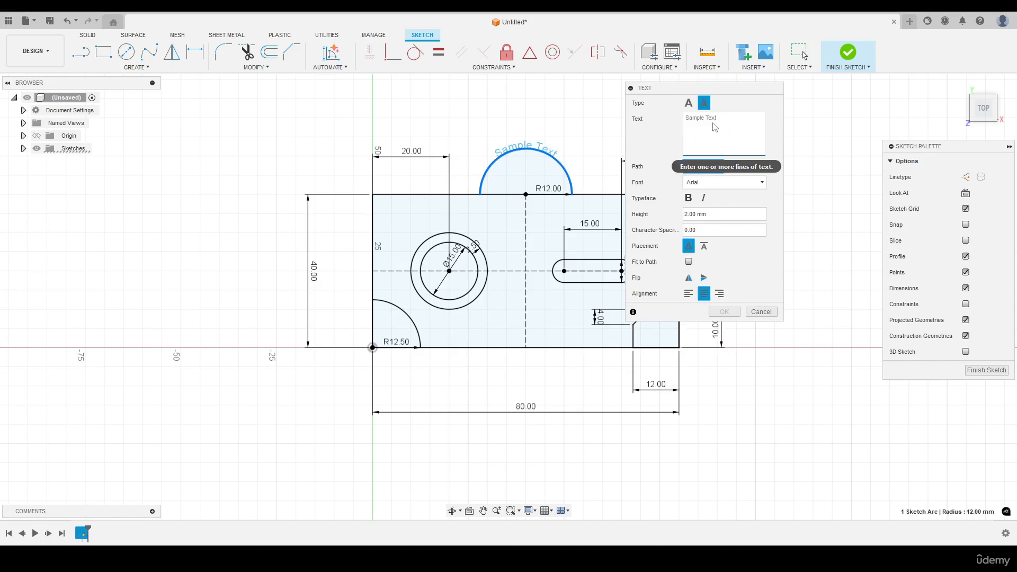
text(Fusion 2025)
Step: Set the path text's height to 2.5 mm with centre alignment and no flip, and create the text
click(703, 214)
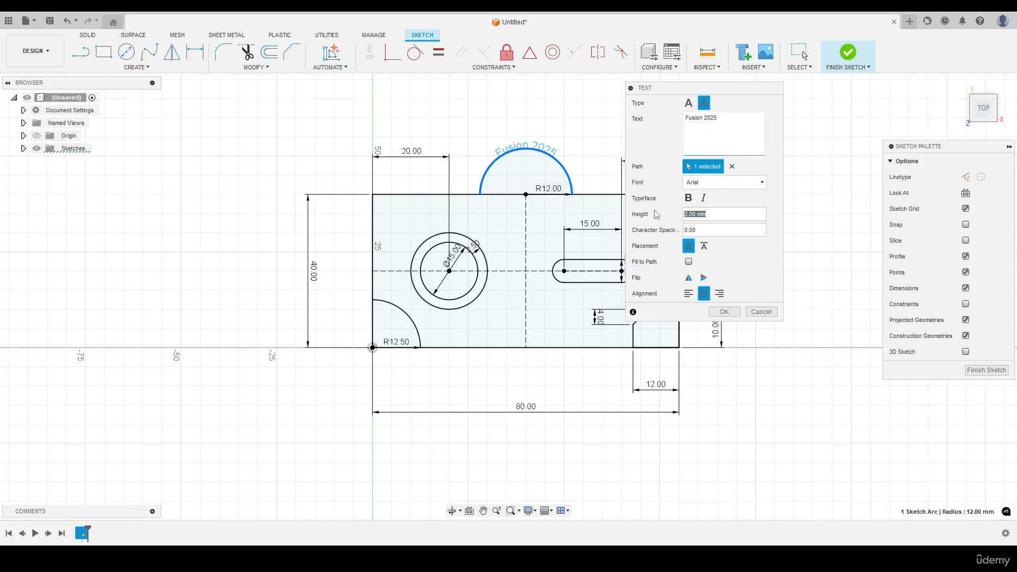
text(25)
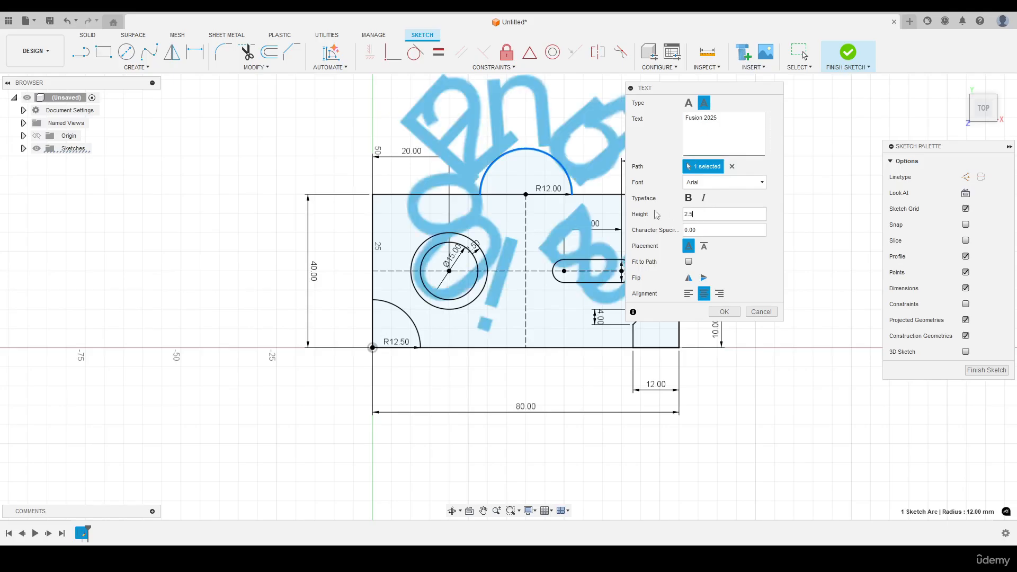
click(704, 294)
click(688, 293)
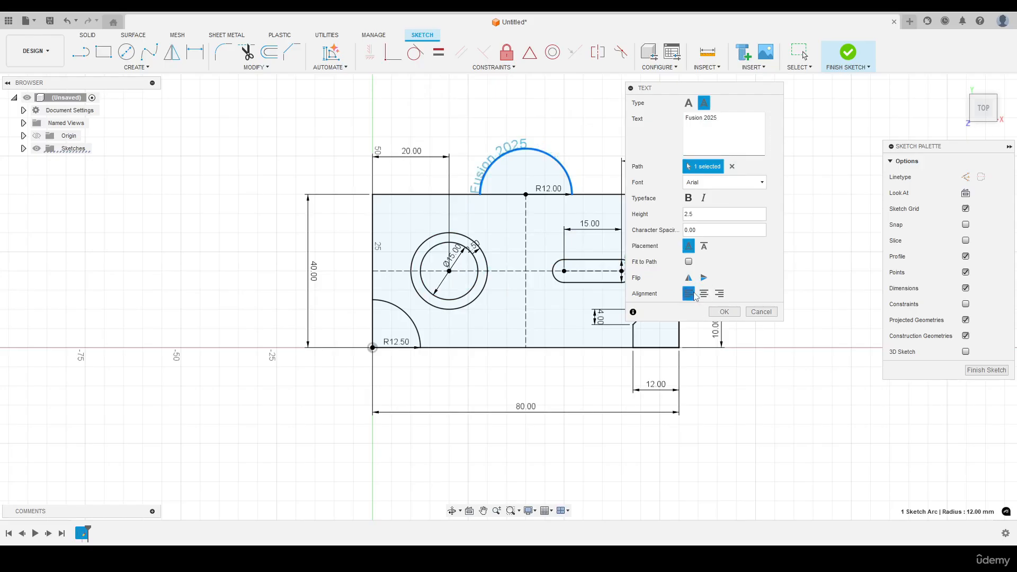
click(720, 294)
click(704, 294)
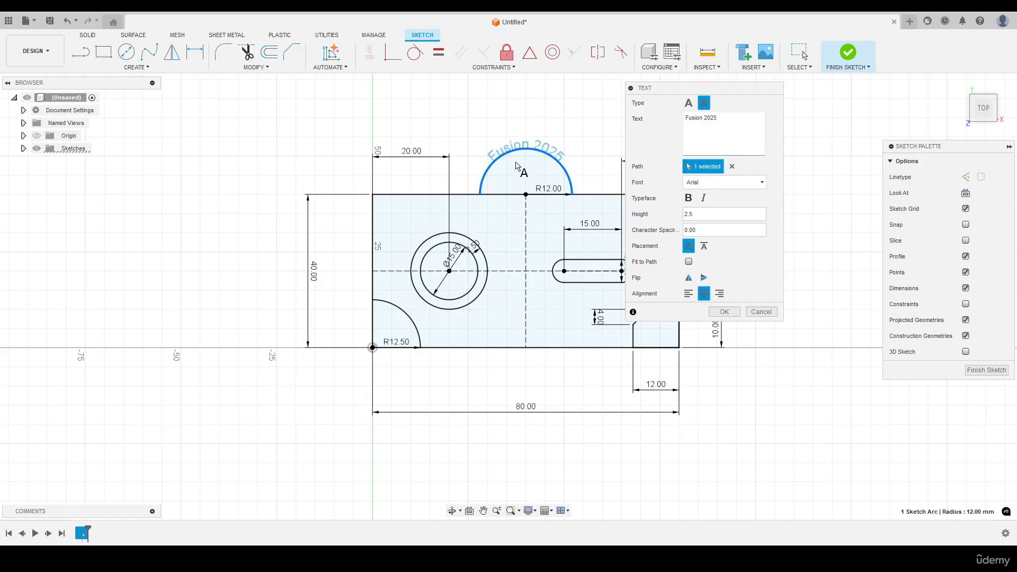
click(689, 280)
click(690, 279)
click(705, 280)
click(706, 280)
click(724, 312)
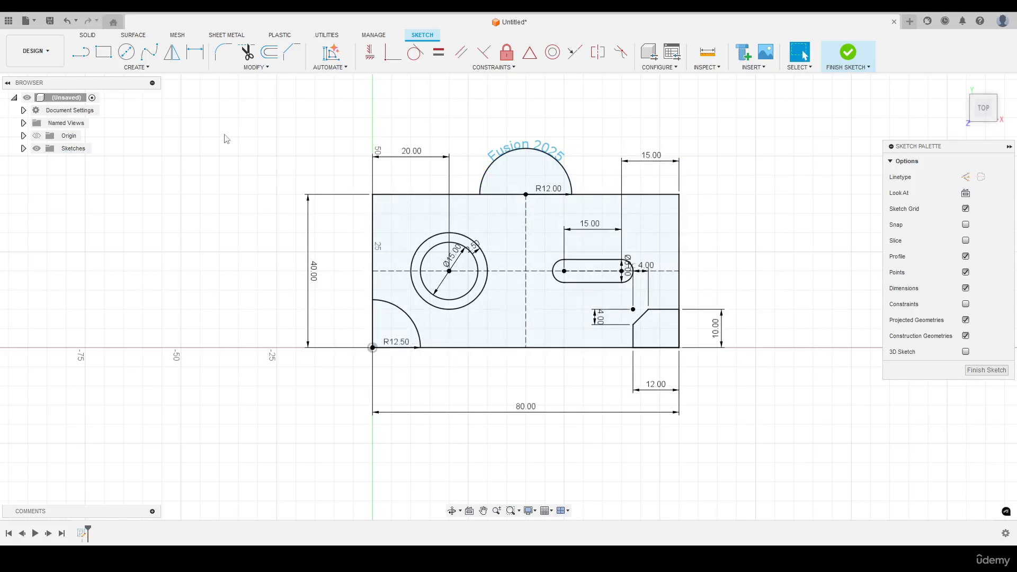
Step: Sketch a 3 mm diameter center diameter circle inside the plate near its upper-left corner
key(c)
click(388, 208)
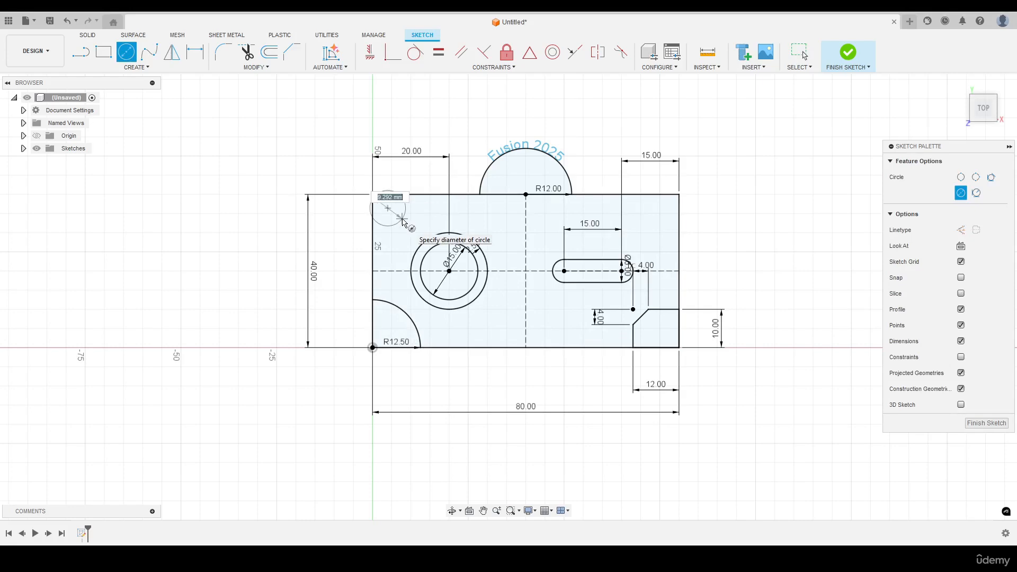
text(3)
key(Return)
key(Escape)
Step: Dimension the small circle's centre 5 mm horizontally from the plate's left edge
scroll(332, 183, up, 3)
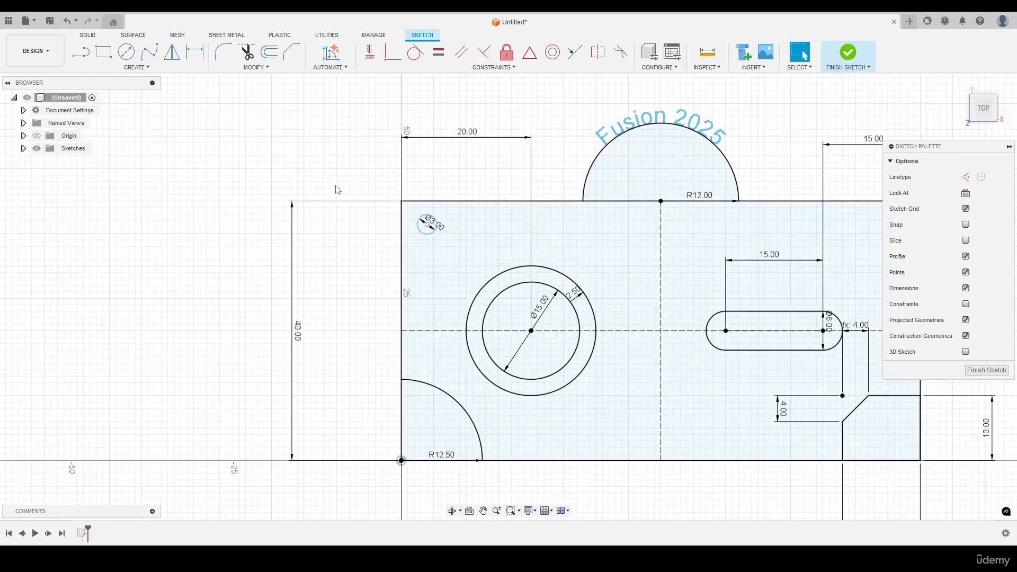
key(d)
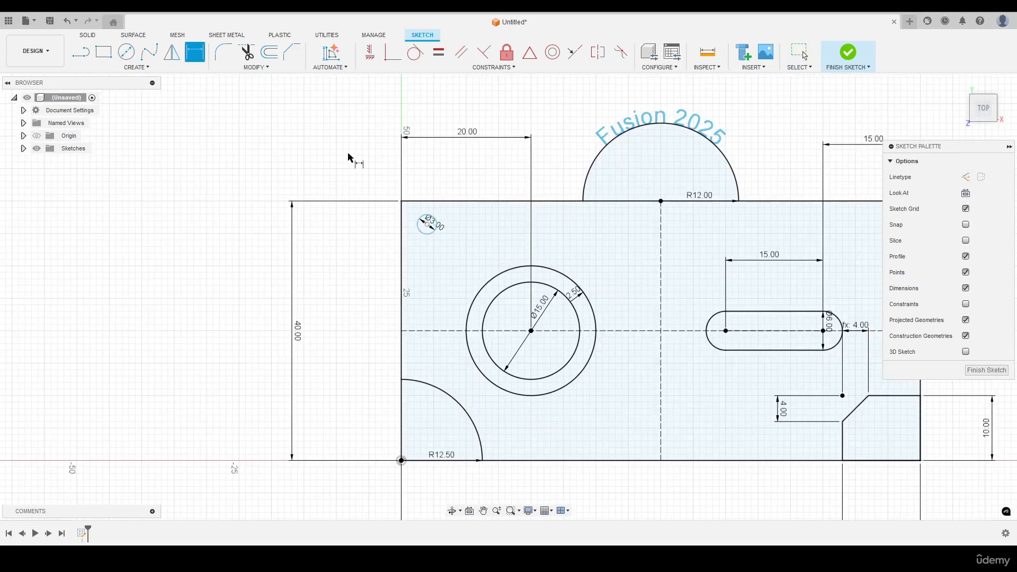
click(427, 223)
click(402, 219)
click(394, 176)
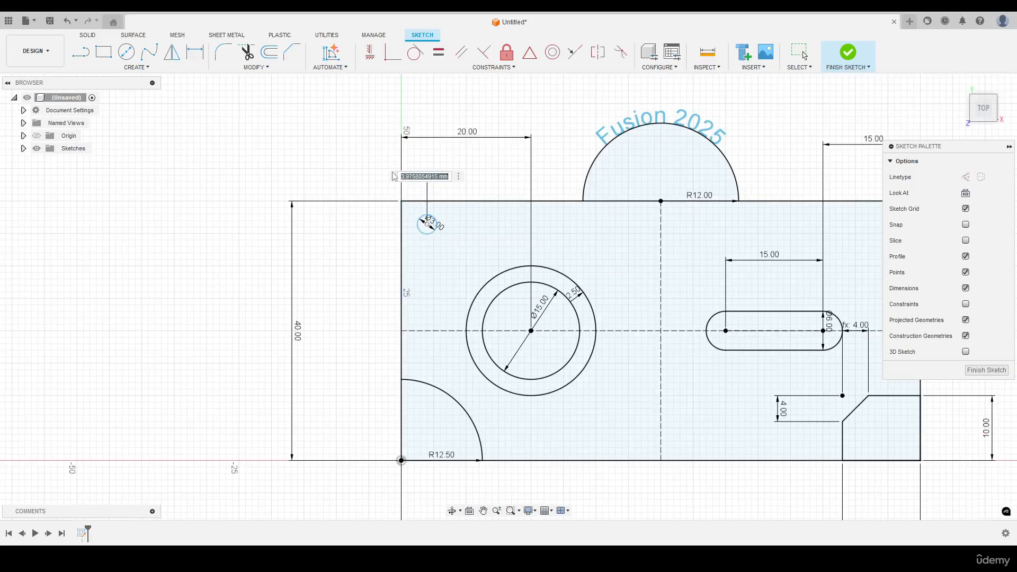
text(5)
key(Return)
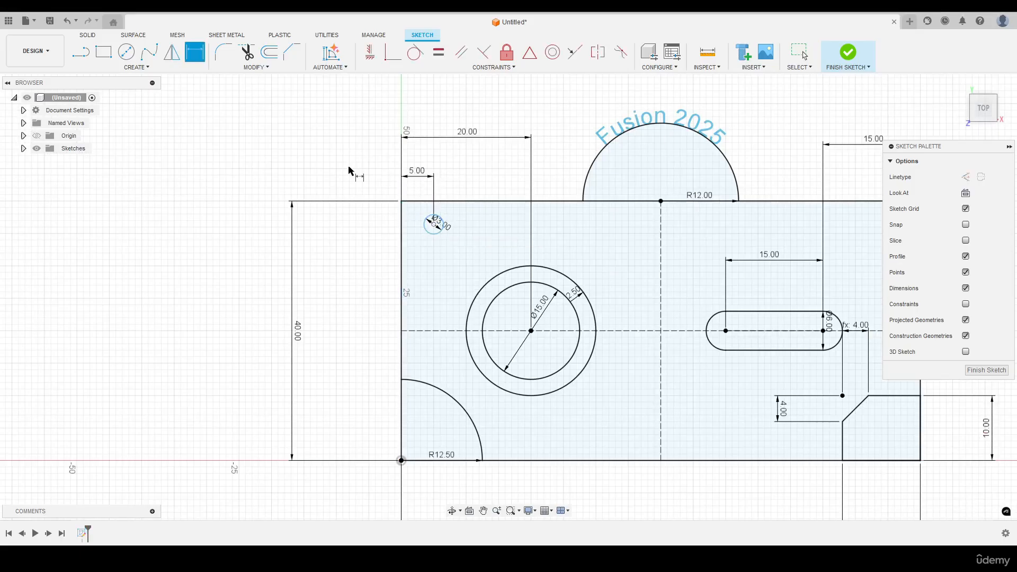
Step: Dimension the small circle's centre 5 mm vertically from the plate's top edge
click(430, 217)
click(422, 202)
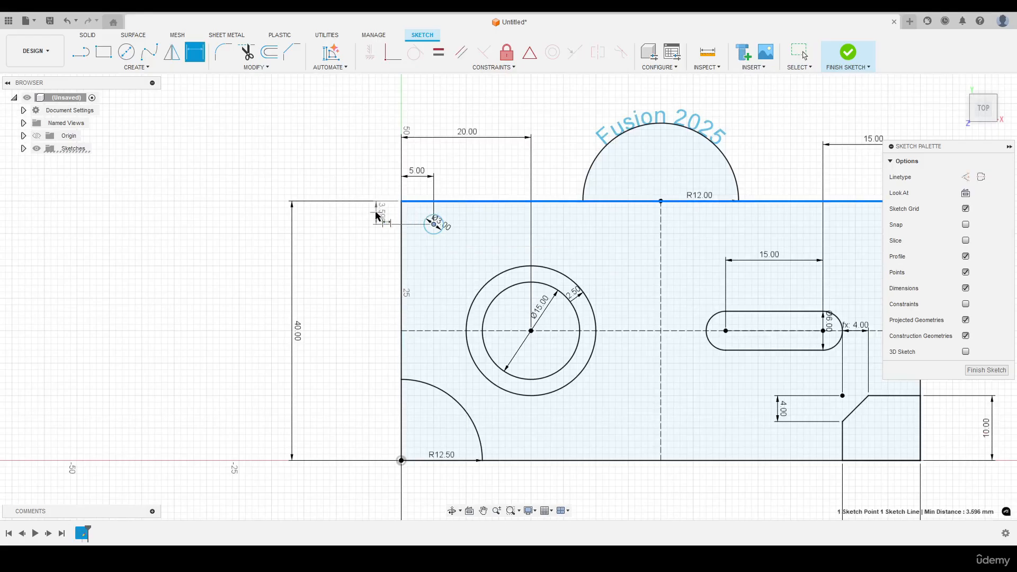
click(369, 213)
text(5)
key(Return)
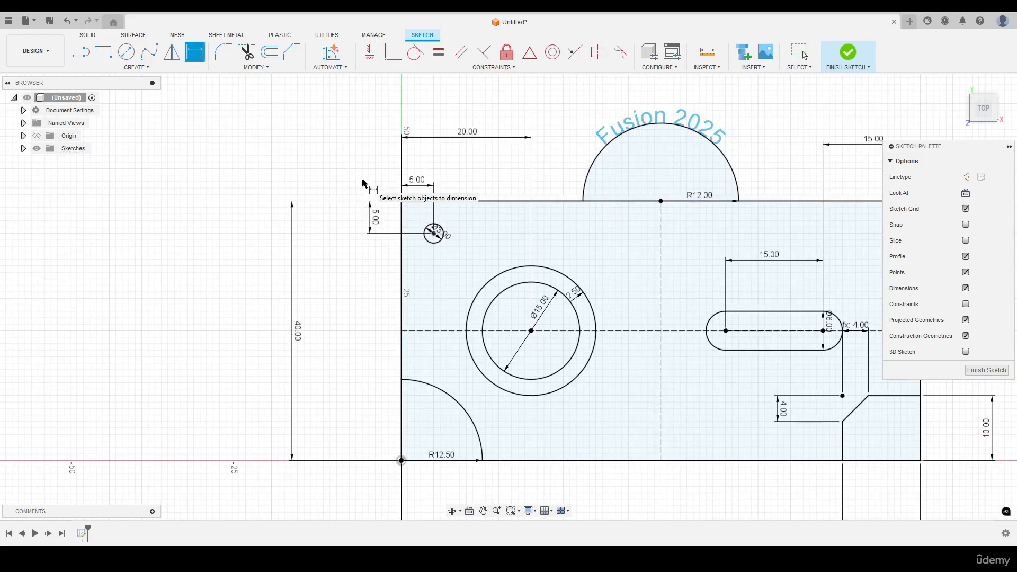
Step: Mirror the 3 mm corner circle about the plate's horizontal construction centreline
scroll(284, 220, down, 2)
scroll(273, 220, down, 1)
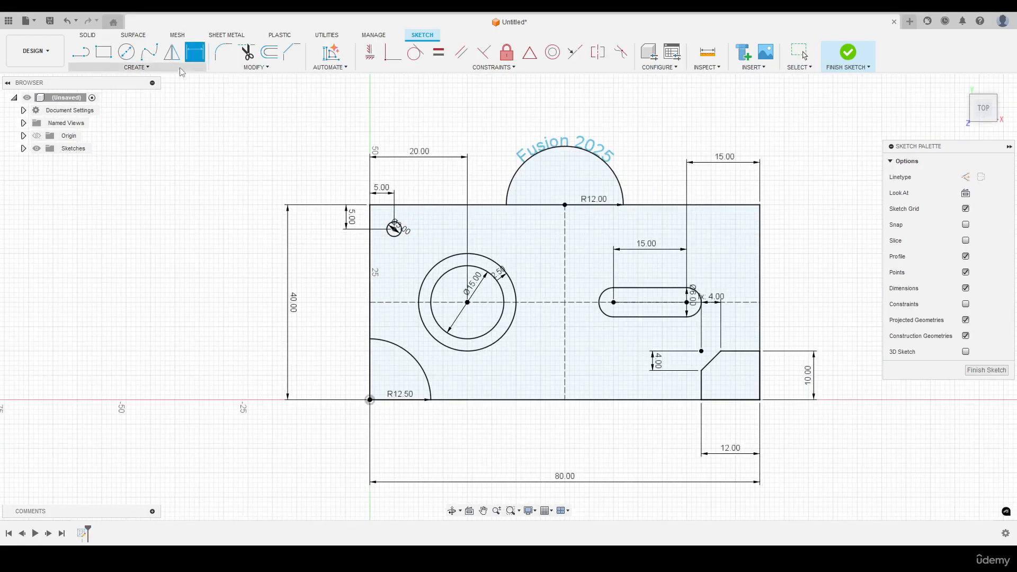
click(172, 51)
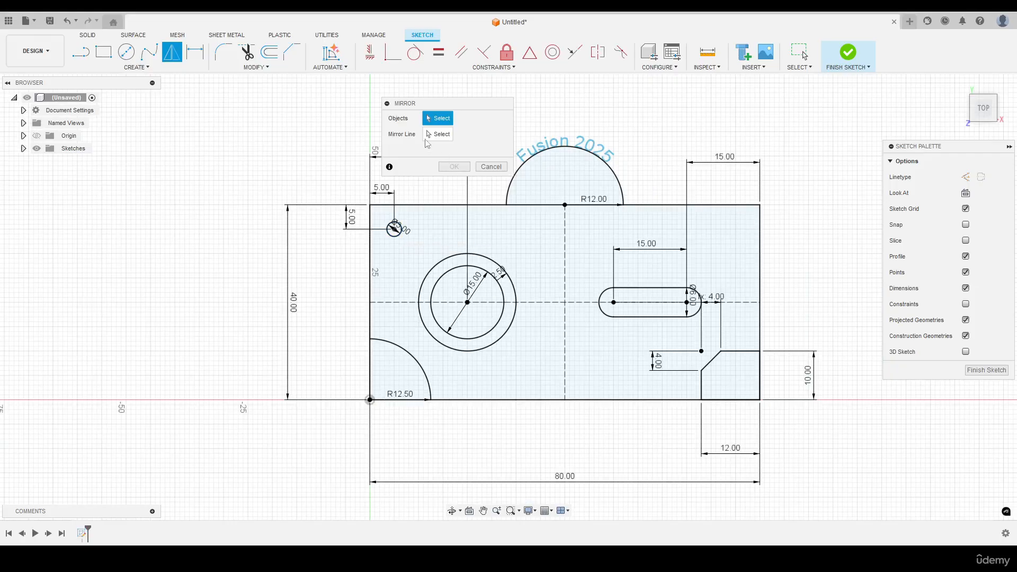
click(396, 227)
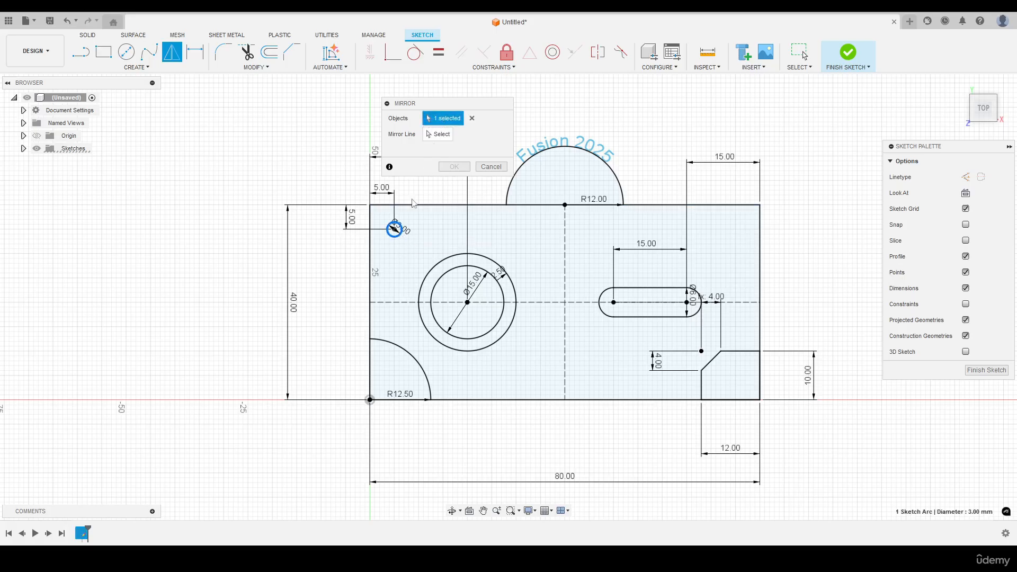
click(418, 302)
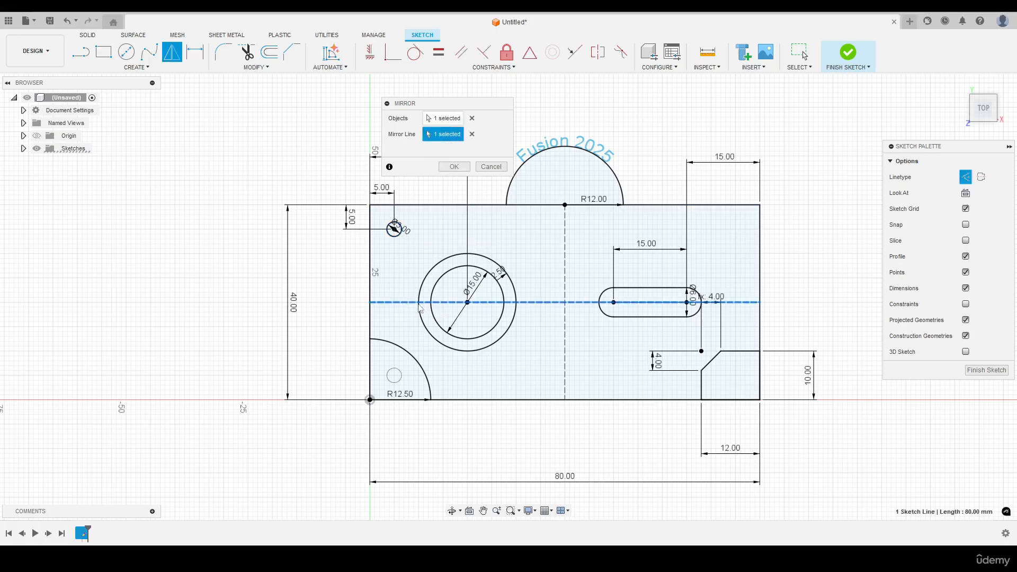
click(454, 167)
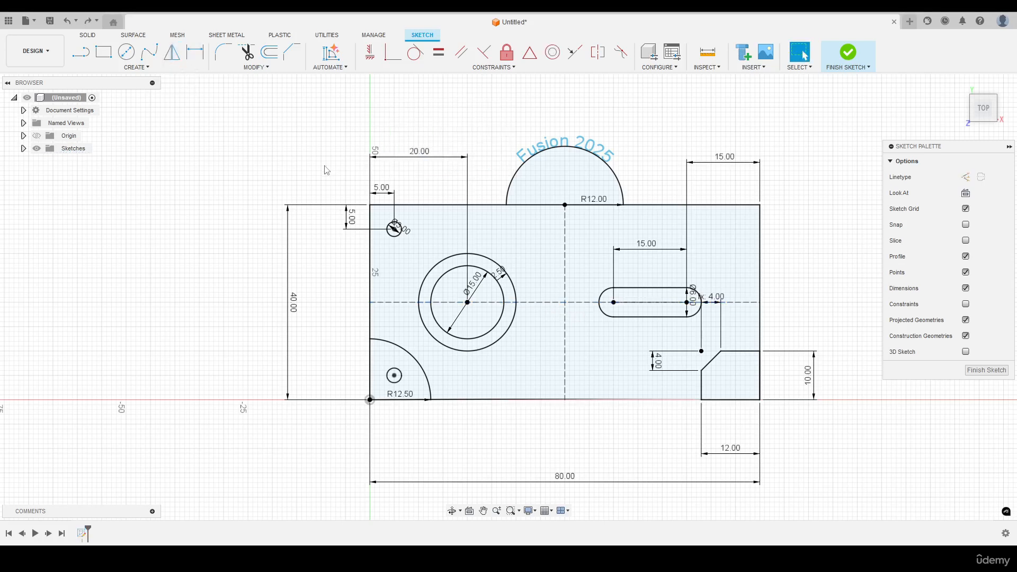
Step: Mirror both left-hand corner circles about the plate's vertical construction centreline
right_click(327, 169)
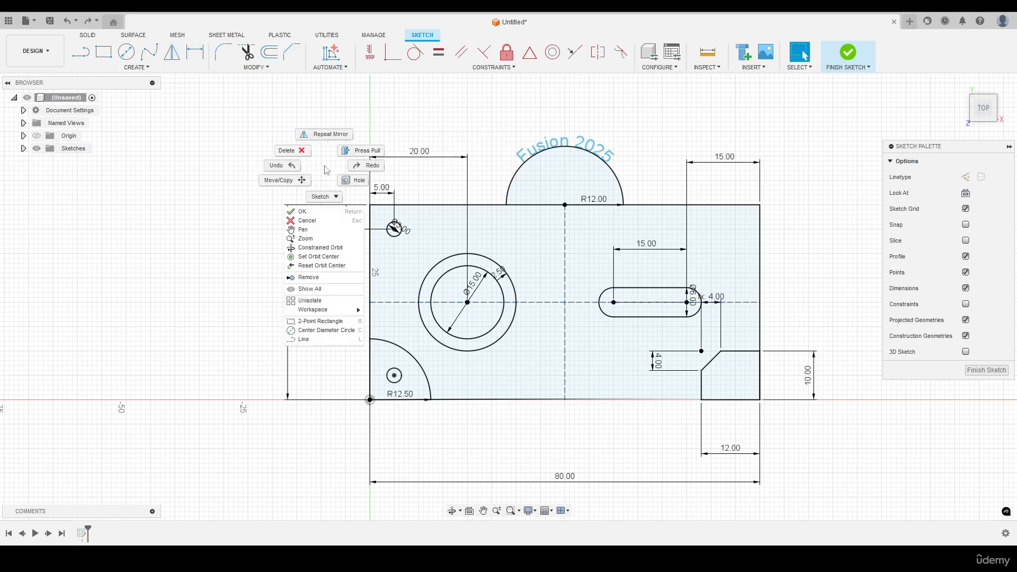
click(329, 136)
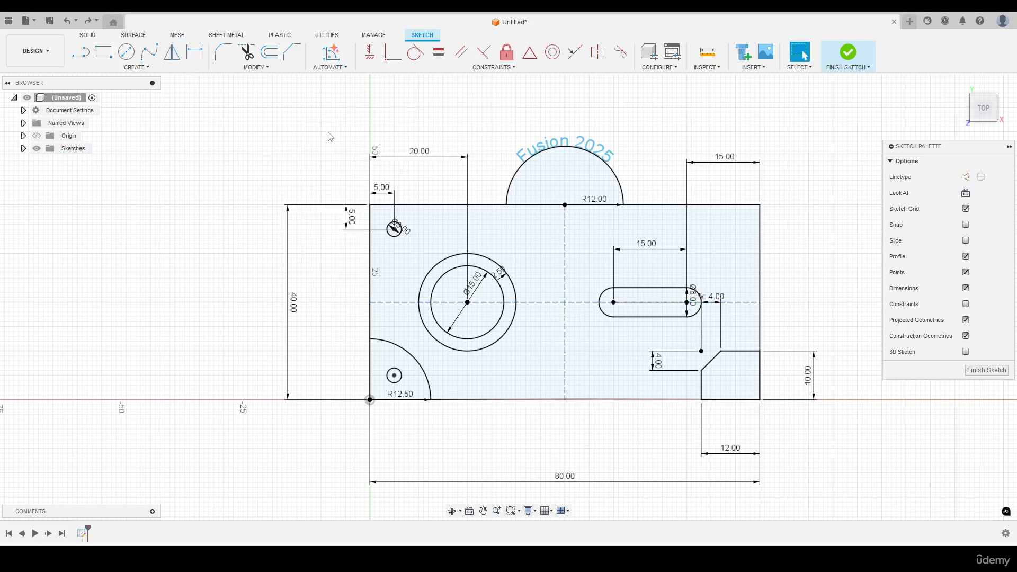
click(395, 229)
click(394, 376)
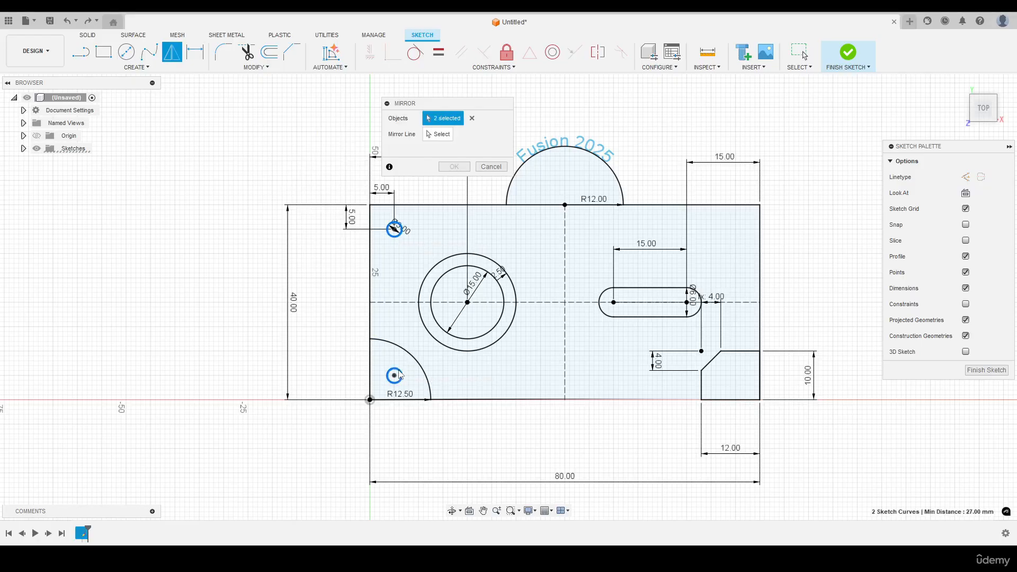
click(437, 134)
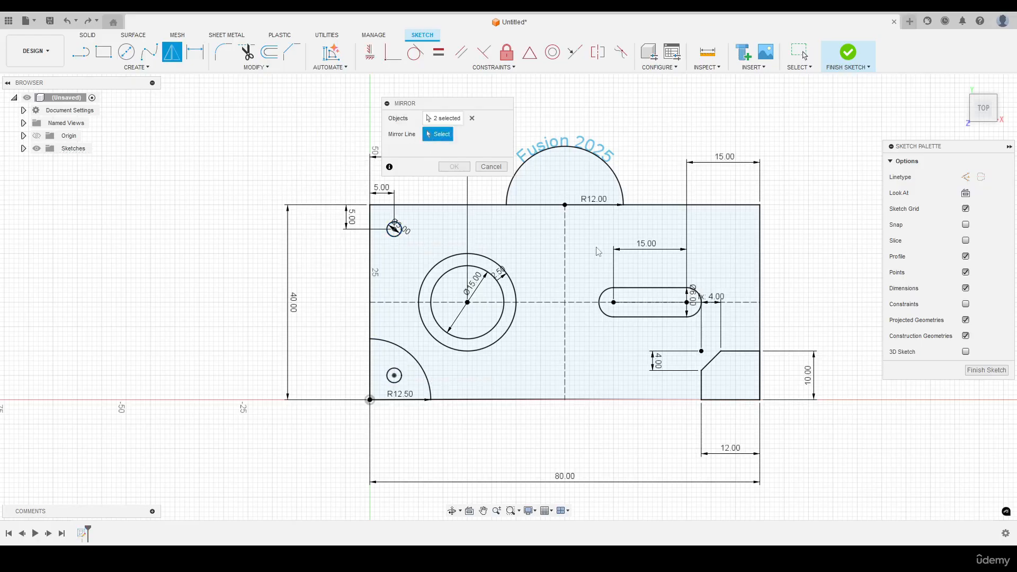
click(566, 259)
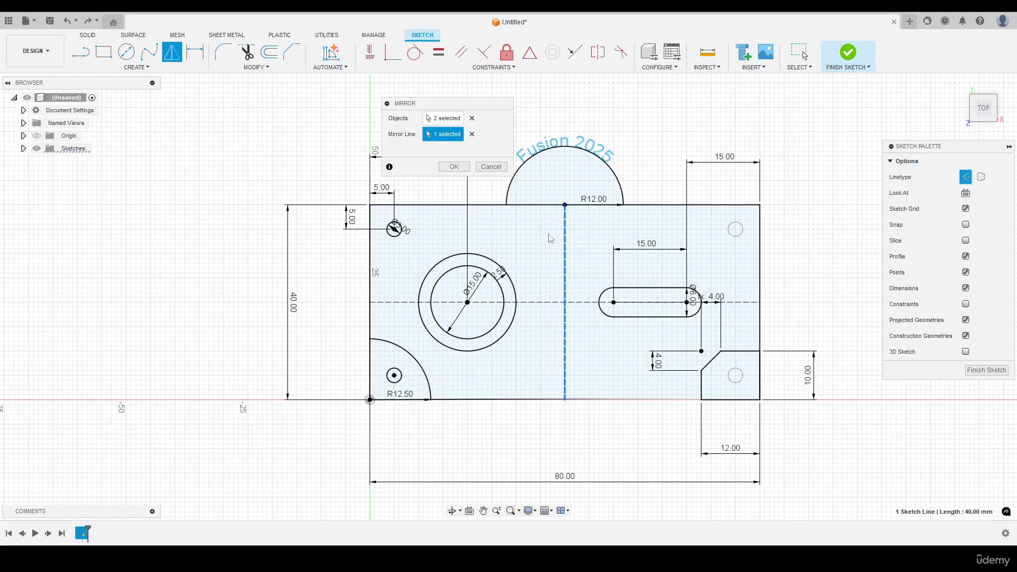
click(454, 166)
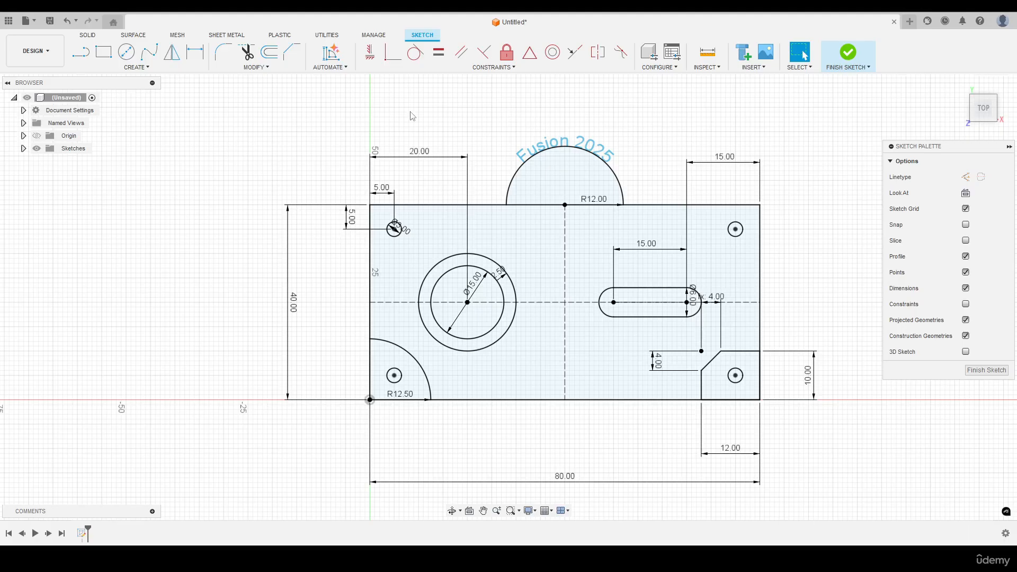
Step: Turn off the sketch grid, bring the upper 20 and 15 mm dimensions closer to the plate, and place the R12 label outside the semicircle
scroll(411, 112, up, 2)
drag(415, 167, 419, 189)
click(965, 208)
drag(798, 174, 793, 192)
drag(637, 221, 708, 161)
middle_drag(530, 249, 609, 199)
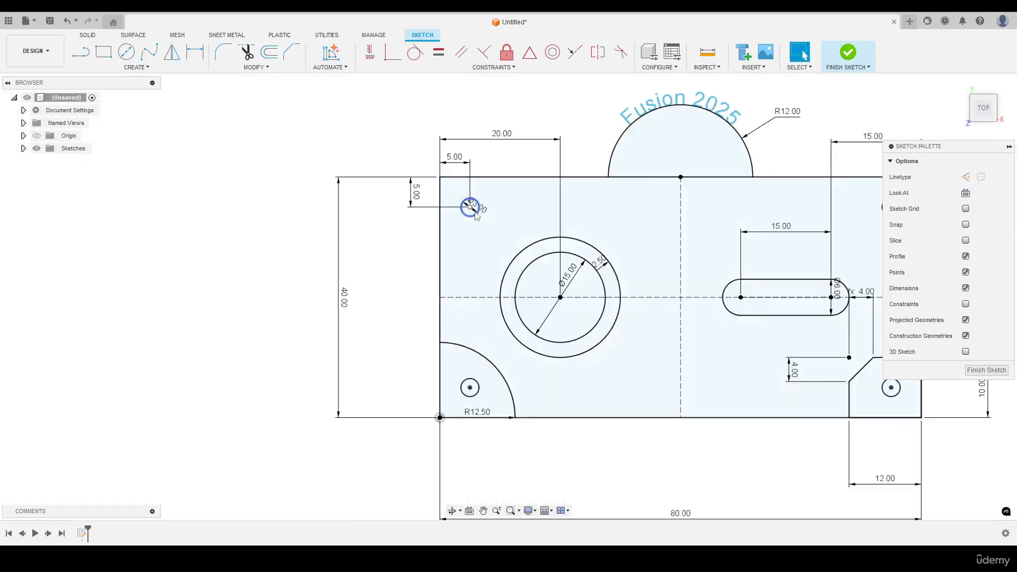
Step: Reposition the Ø3 and R12.5 labels outside their curves, the 40 mm dimension closer to the plate, and the Ø15 label clear of the centre line
drag(478, 205, 501, 189)
drag(346, 299, 395, 300)
drag(568, 276, 581, 289)
middle_drag(535, 381, 490, 340)
drag(434, 372, 512, 332)
Step: Move the 12, 80 and 10 mm dimensions closer to the plate and both 4 mm chamfer dimensions closer to the chamfer
drag(841, 439, 841, 403)
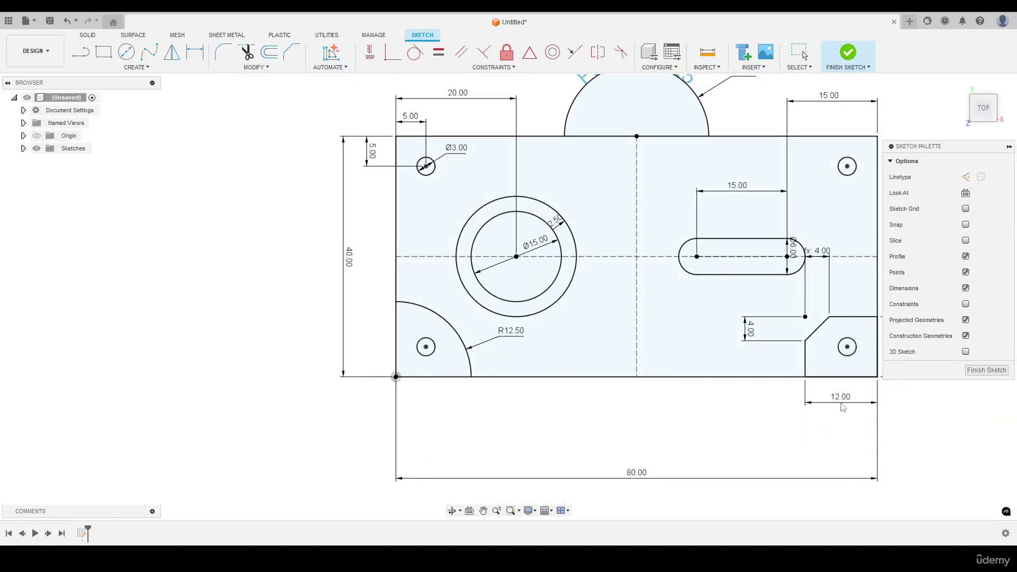
drag(638, 474, 639, 423)
middle_drag(824, 260, 605, 308)
drag(599, 301, 597, 338)
drag(532, 377, 561, 378)
drag(719, 395, 682, 395)
Step: Reposition the slot's Ø6 dimension label outside the slot, above its right end
middle_drag(688, 284, 745, 304)
drag(630, 315, 659, 296)
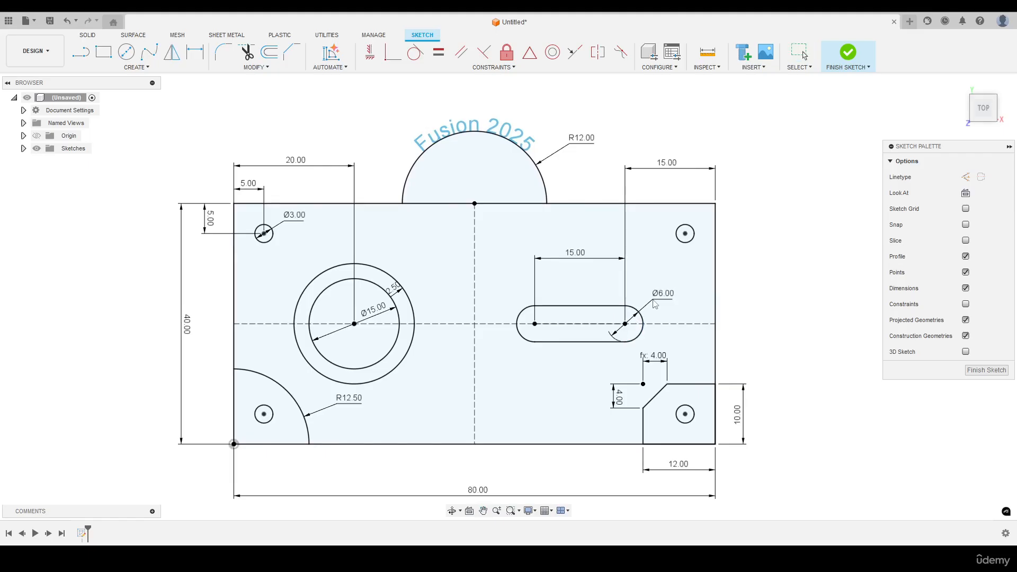
scroll(515, 301, up, 1)
middle_drag(514, 302, 566, 283)
scroll(567, 286, down, 1)
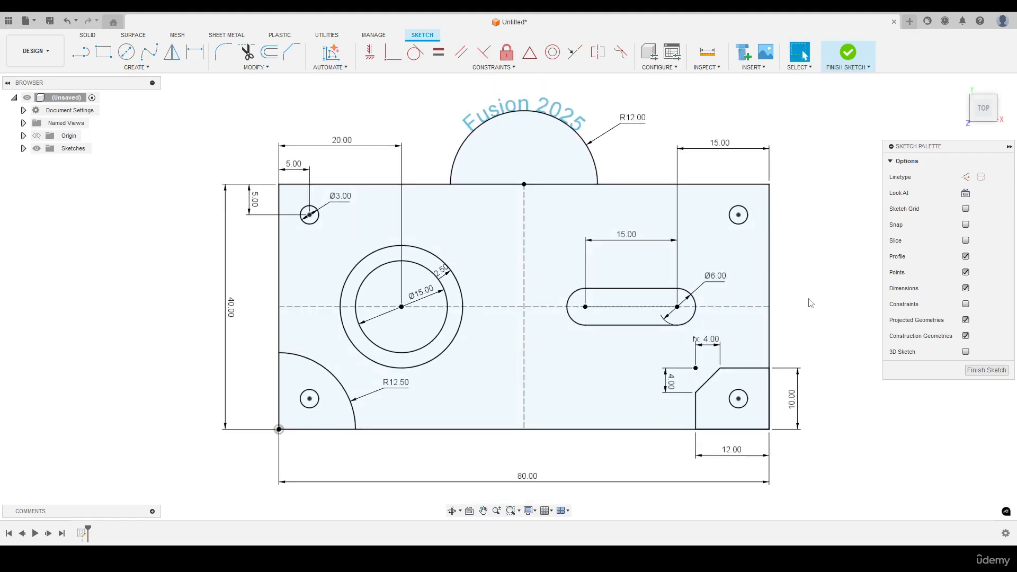